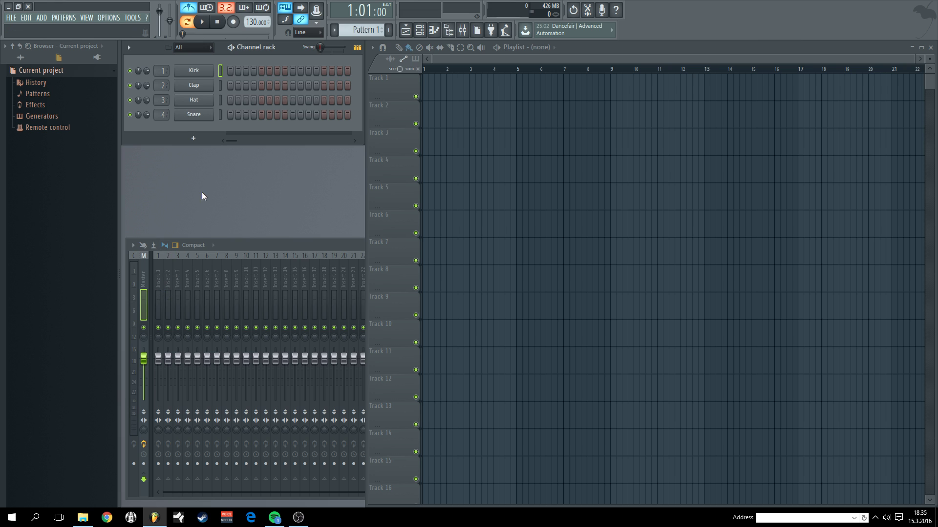
# Step: Add a Kontakt 5 instrument channel and move its window aside
pyautogui.click(193, 139)
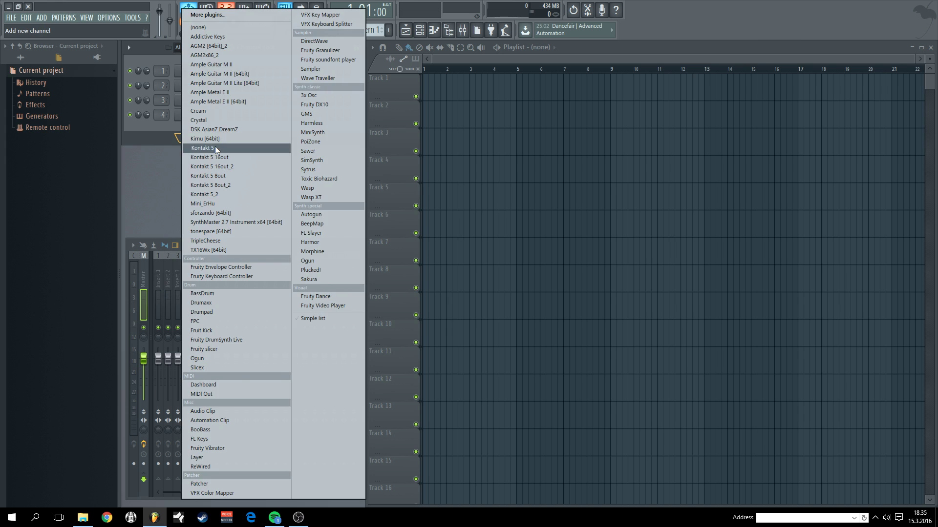
pyautogui.click(209, 148)
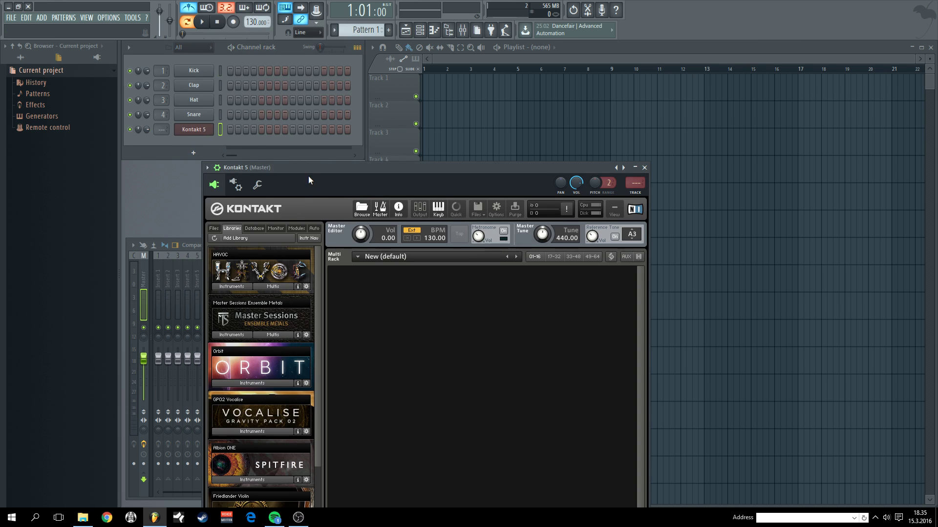
pyautogui.moveTo(311, 170); pyautogui.dragTo(448, 70)
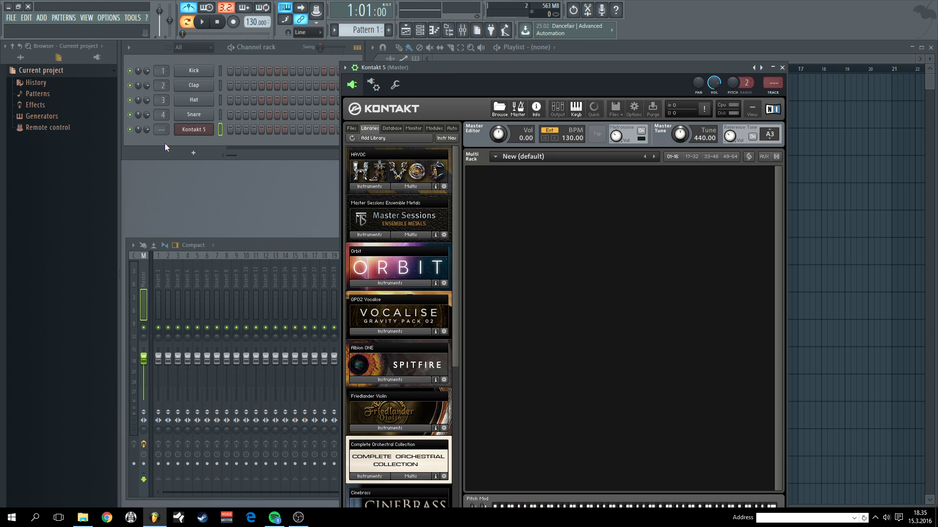
# Step: Rename the Kontakt 5 channel to 'Strings'
pyautogui.rightClick(211, 129)
pyautogui.click(238, 142)
pyautogui.write('Strings')
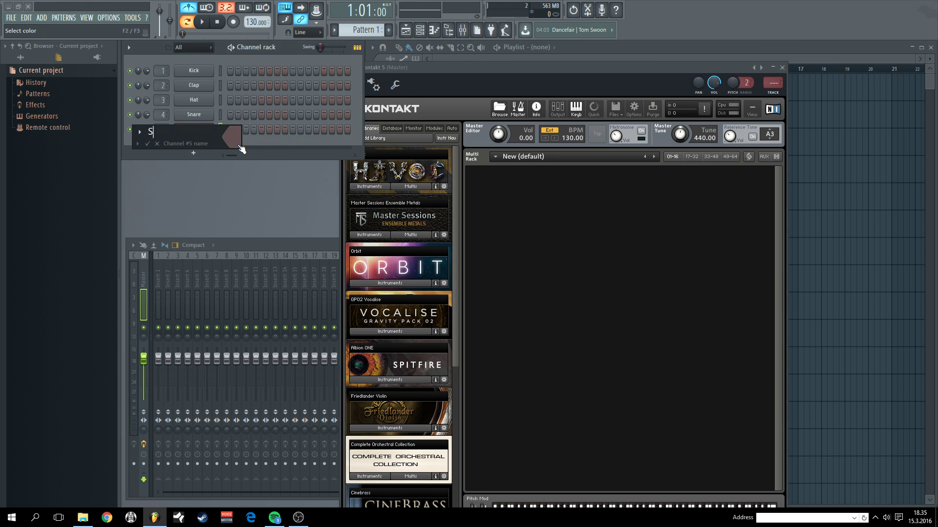
pyautogui.press('Return')
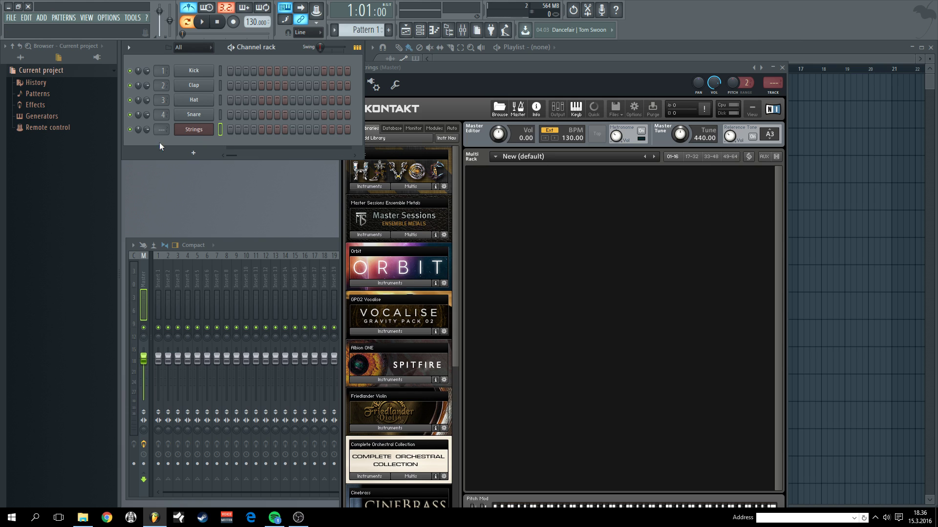
# Step: Browse Kontakt's Libraries to Cinematic Strings Instruments and load Full Ensemble.nki into the Multi Rack
pyautogui.moveTo(455, 196); pyautogui.dragTo(456, 223)
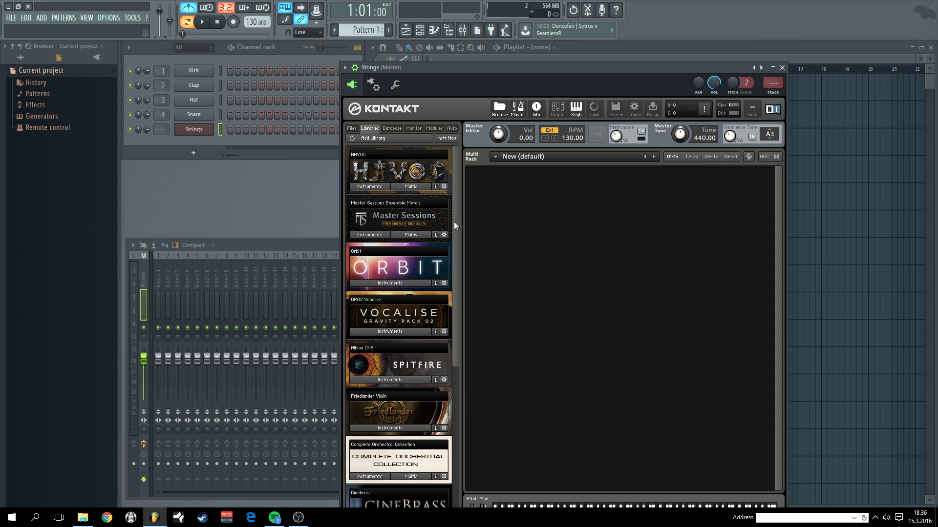
pyautogui.scroll(-4, 443, 350)
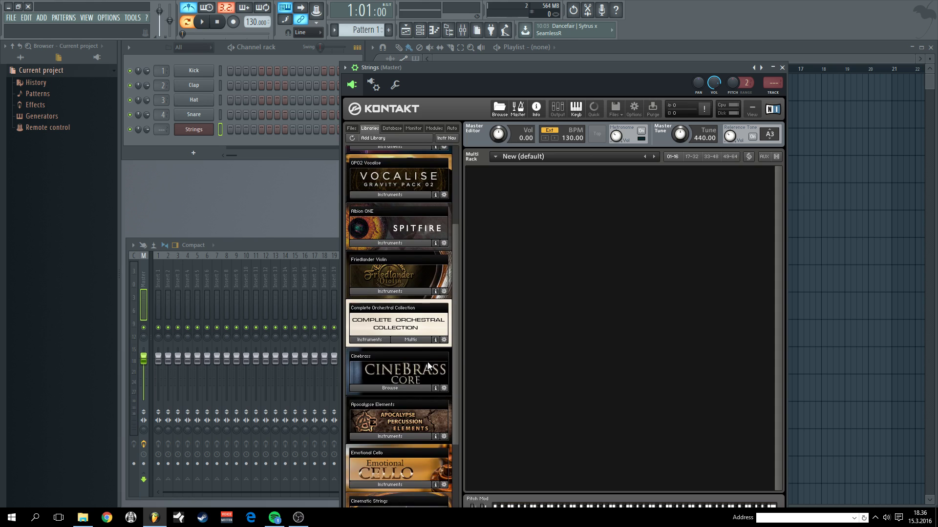
pyautogui.scroll(-2, 428, 360)
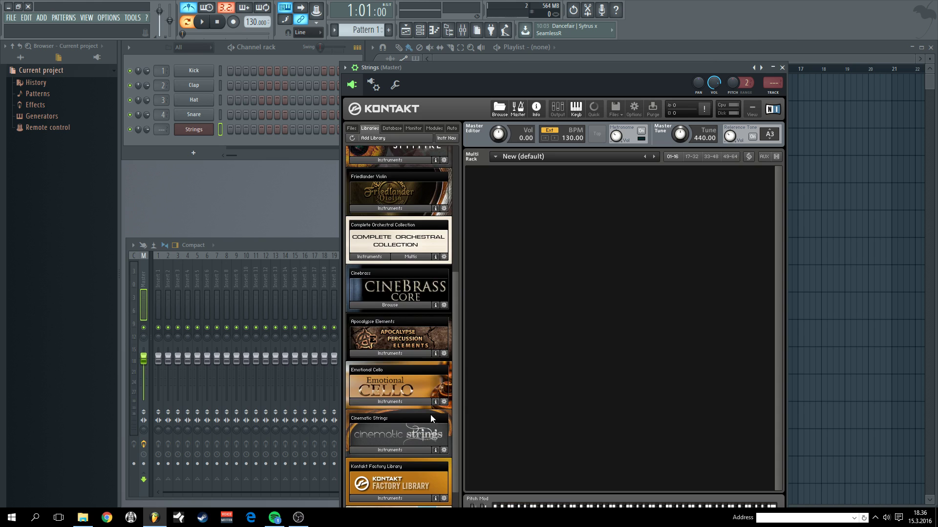
pyautogui.click(412, 450)
pyautogui.scroll(-3, 407, 443)
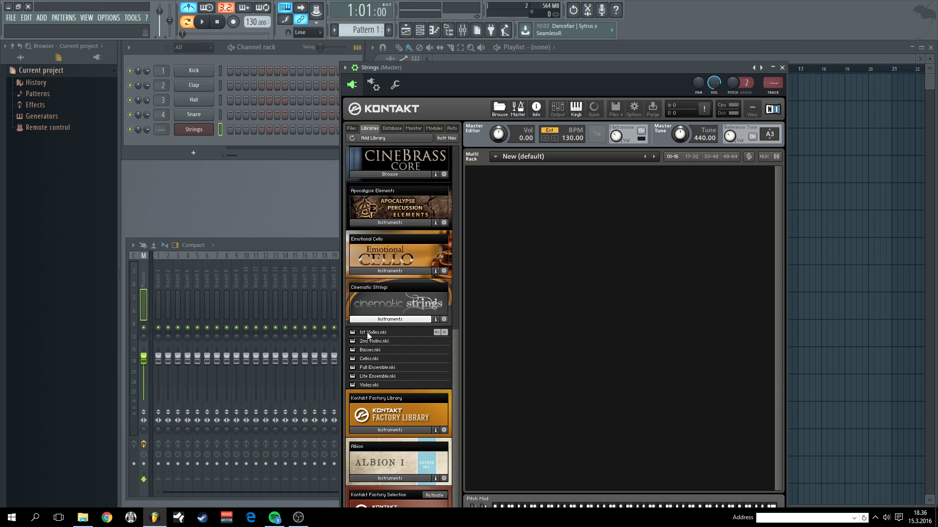
pyautogui.click(367, 332)
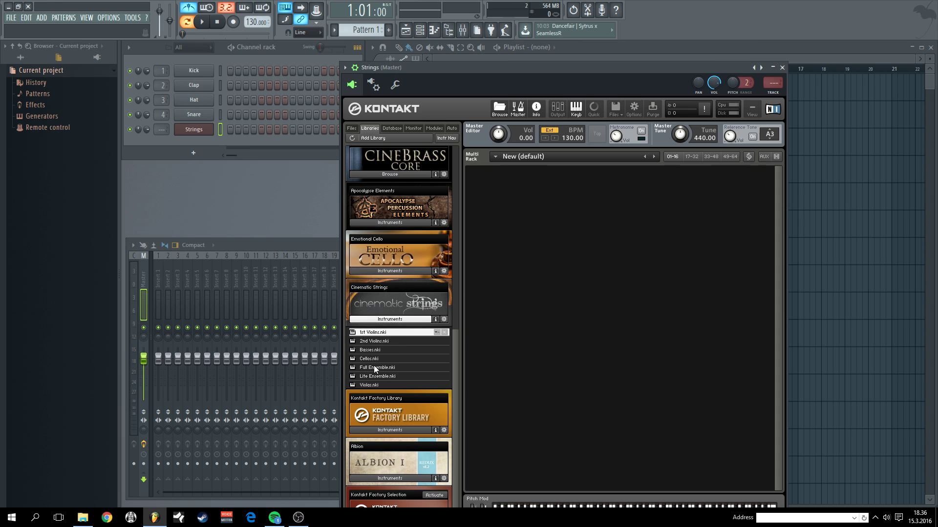
pyautogui.moveTo(373, 366); pyautogui.dragTo(489, 197)
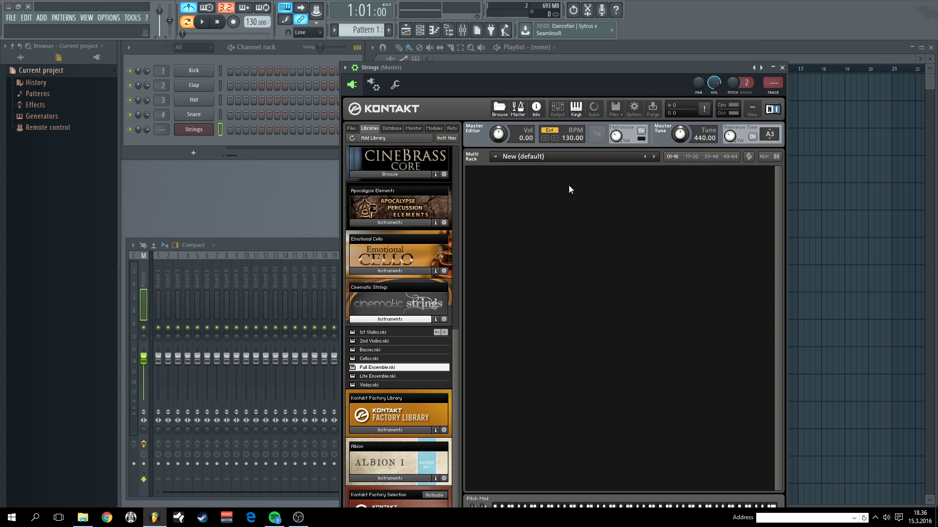
# Step: Open Task Manager from the taskbar and place it beside Kontakt to watch memory
pyautogui.rightClick(396, 519)
pyautogui.click(422, 479)
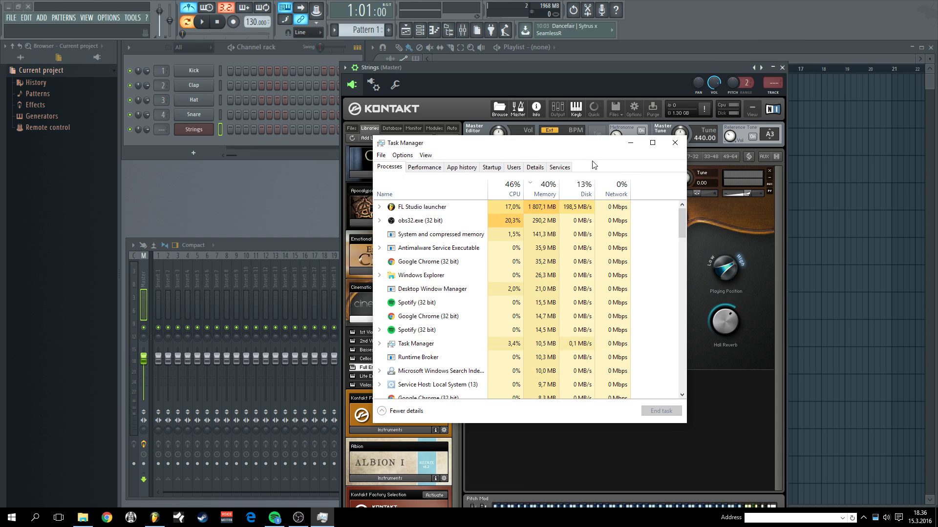
pyautogui.moveTo(438, 143); pyautogui.dragTo(214, 183)
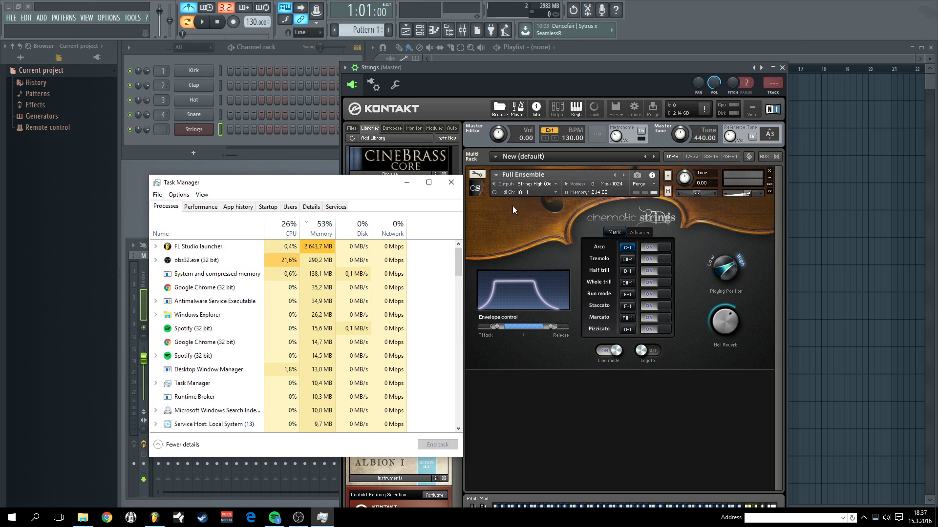
# Step: Purge all samples in Kontakt, dropping FL Studio from about 2,644 MB to 420 MB
pyautogui.click(646, 86)
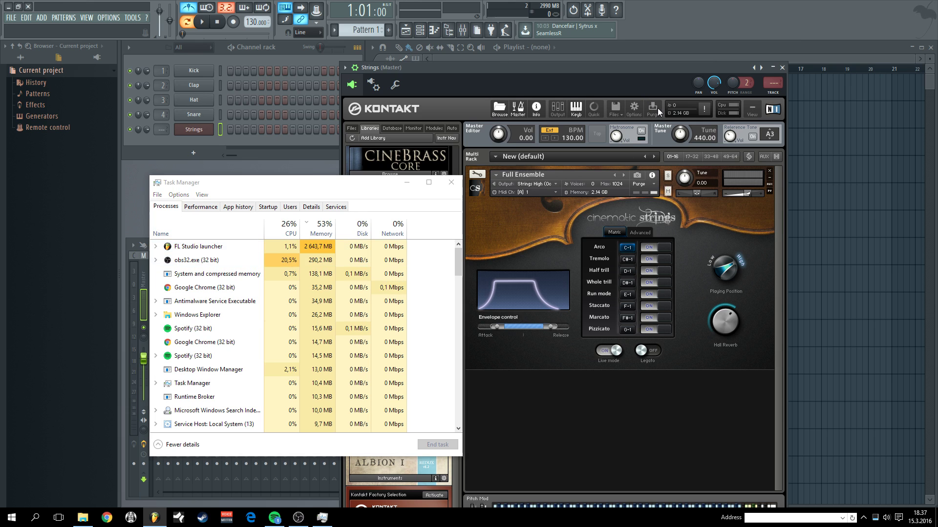
pyautogui.moveTo(628, 68); pyautogui.dragTo(724, 43)
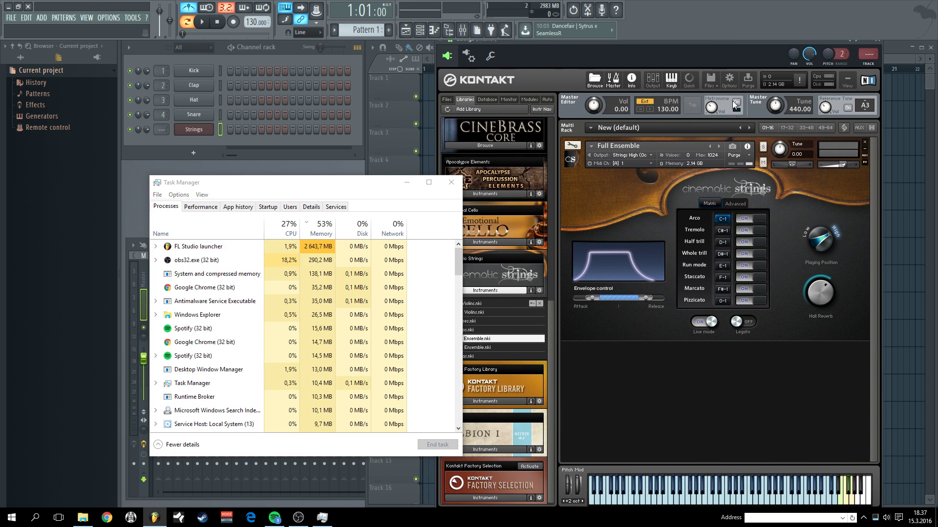
pyautogui.click(747, 82)
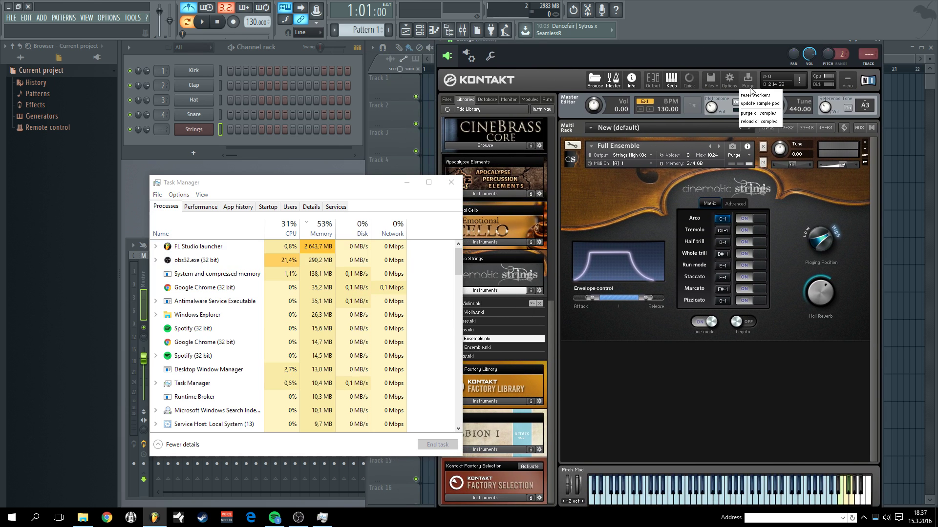
pyautogui.click(759, 118)
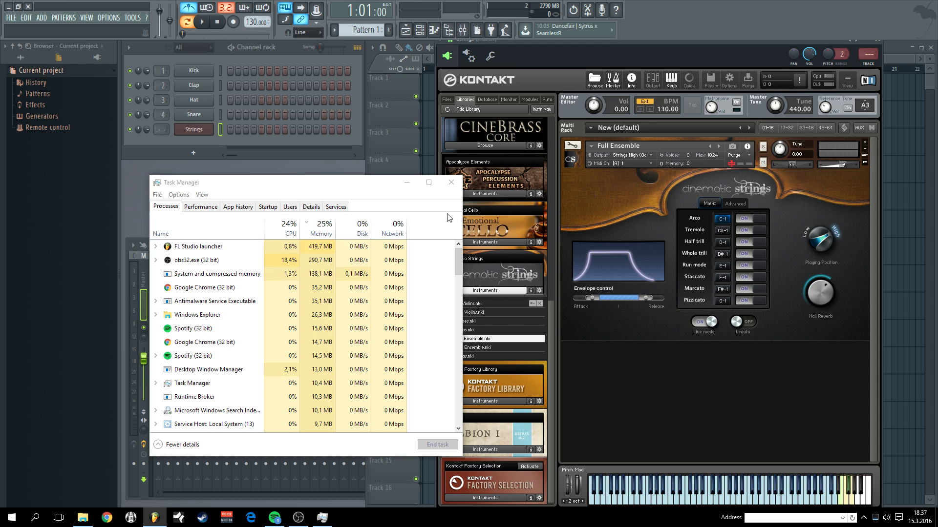
# Step: Load 1st Violins.nki into the rack and collapse the Full Ensemble and 1st Violins panels
pyautogui.moveTo(374, 187); pyautogui.dragTo(321, 191)
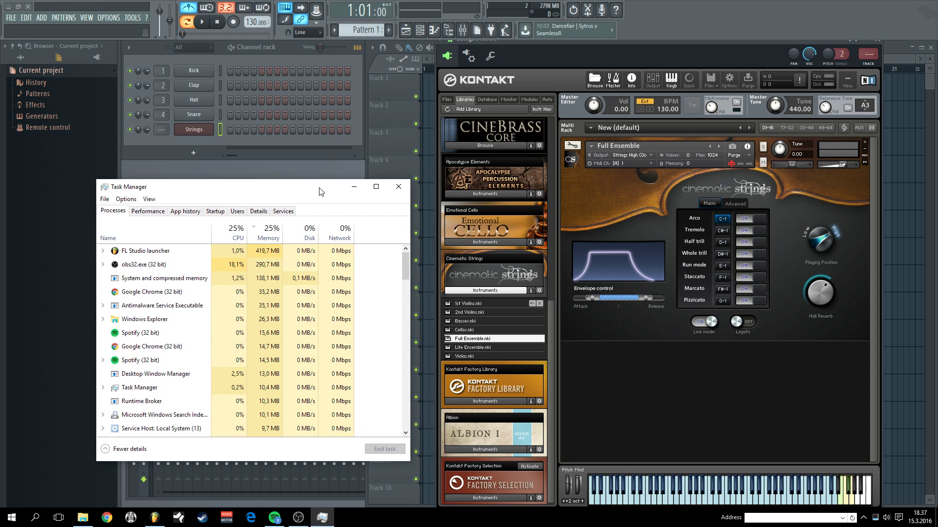
pyautogui.moveTo(469, 304); pyautogui.dragTo(640, 368)
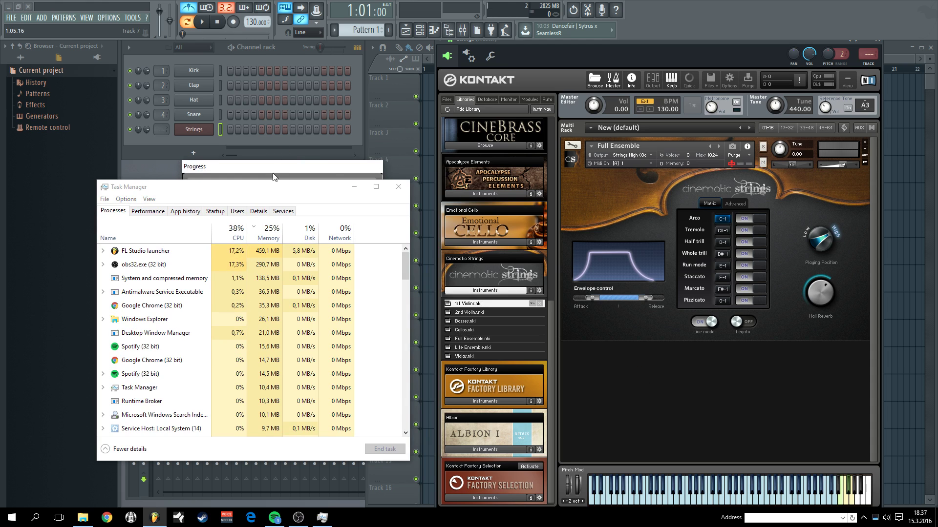
pyautogui.moveTo(277, 168); pyautogui.dragTo(481, 98)
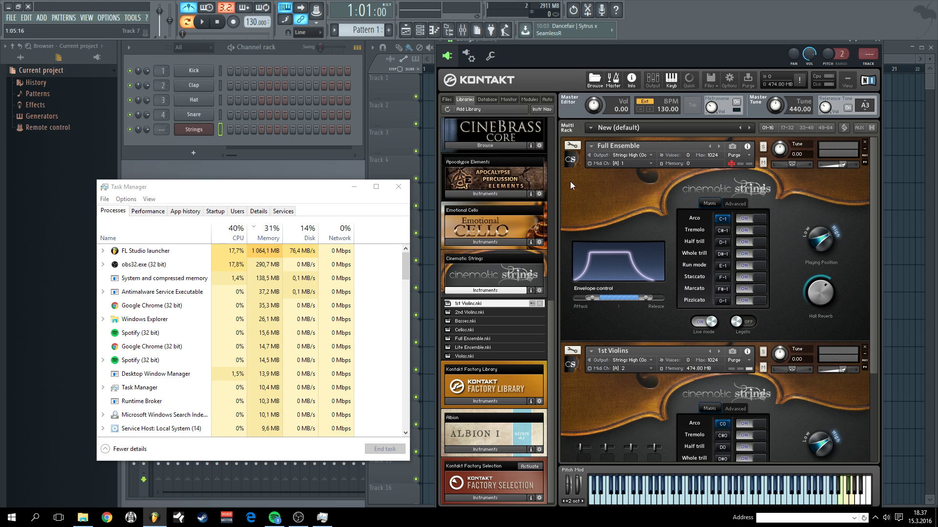
pyautogui.click(571, 160)
pyautogui.click(572, 194)
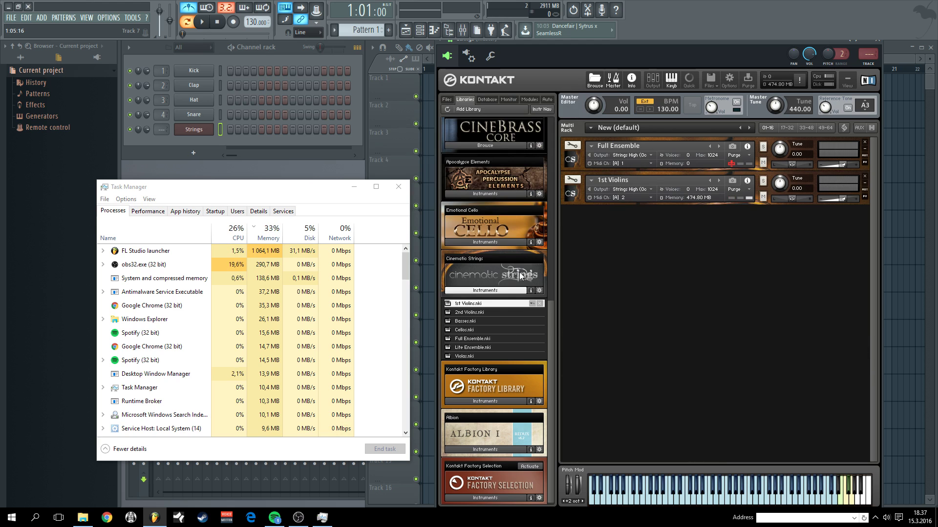
# Step: Load 2nd Violins.nki and Cellos.nki into the rack, then close Task Manager
pyautogui.doubleClick(493, 312)
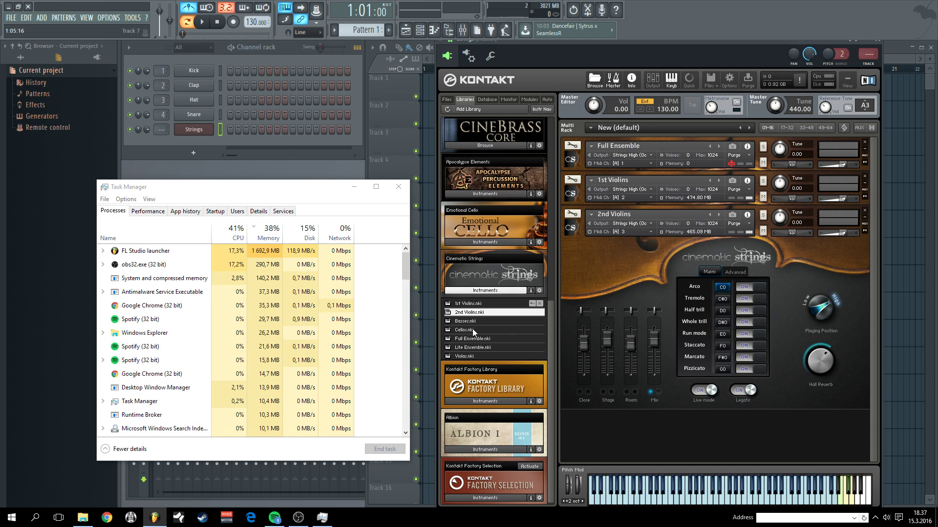
pyautogui.moveTo(470, 330); pyautogui.dragTo(618, 421)
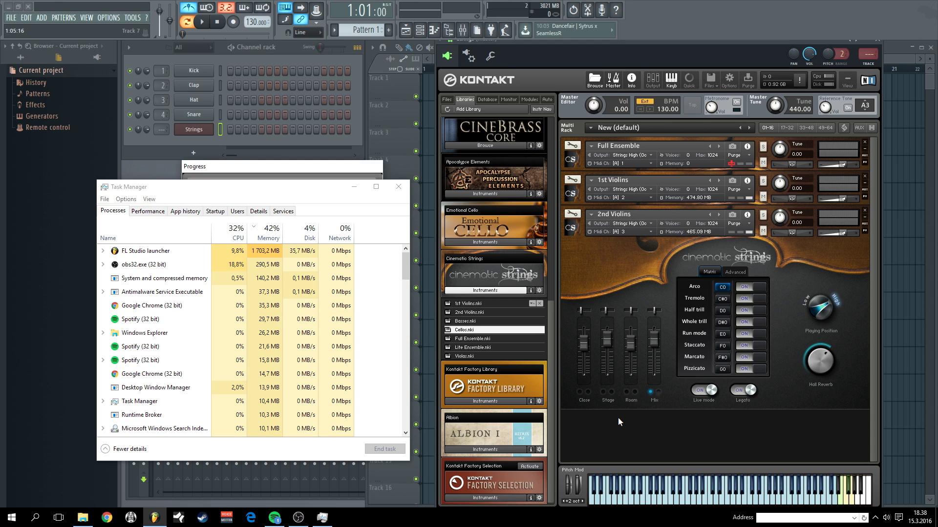
pyautogui.click(396, 188)
pyautogui.click(396, 188)
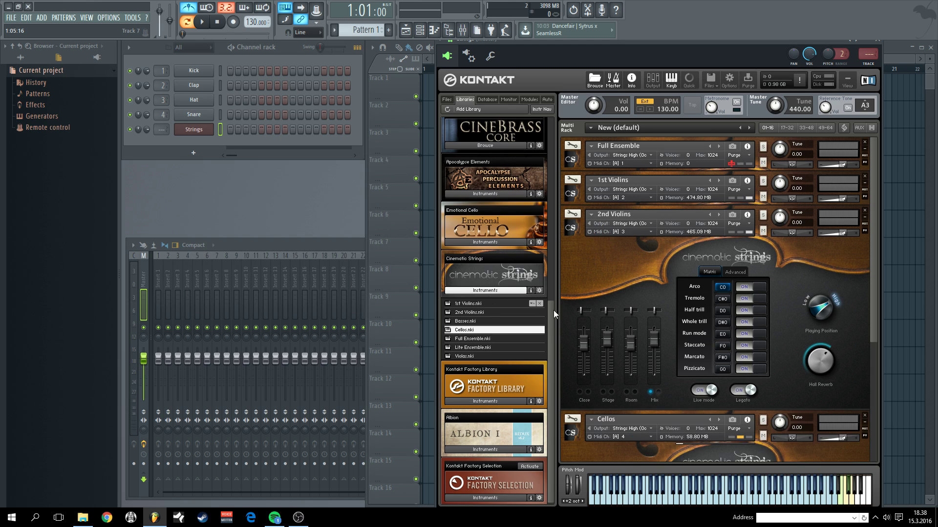
# Step: Collapse the 2nd Violins and Cellos panels and load 01 Emotional Cello.nki on MIDI channel 5
pyautogui.click(571, 229)
pyautogui.click(570, 256)
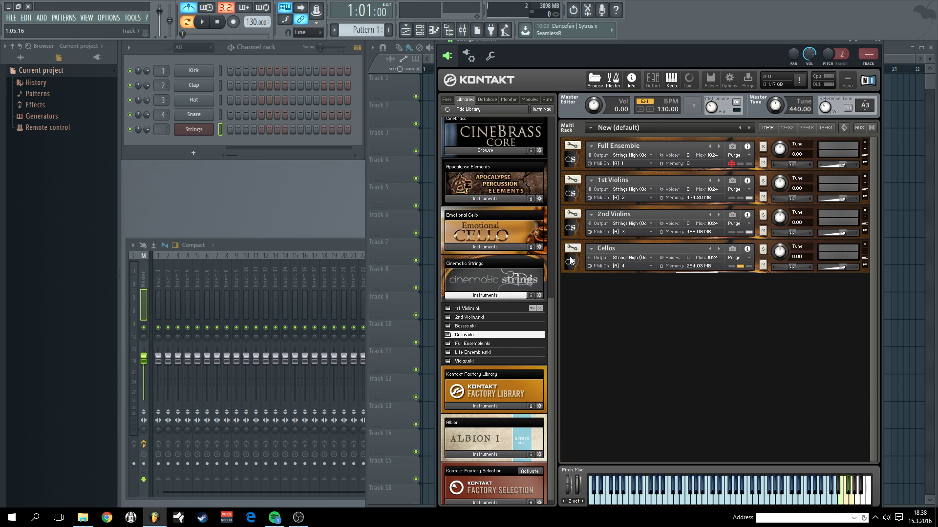
pyautogui.scroll(2, 499, 304)
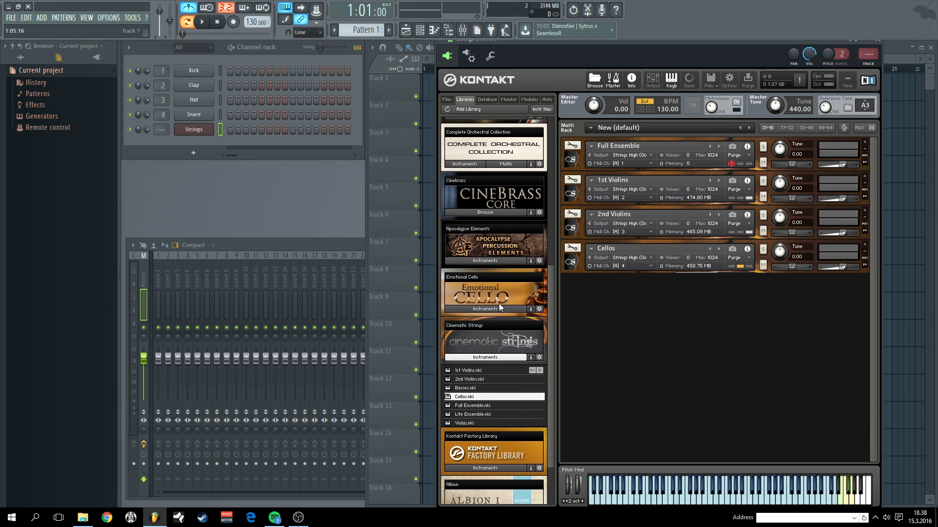
pyautogui.click(499, 309)
pyautogui.moveTo(470, 331); pyautogui.dragTo(653, 313)
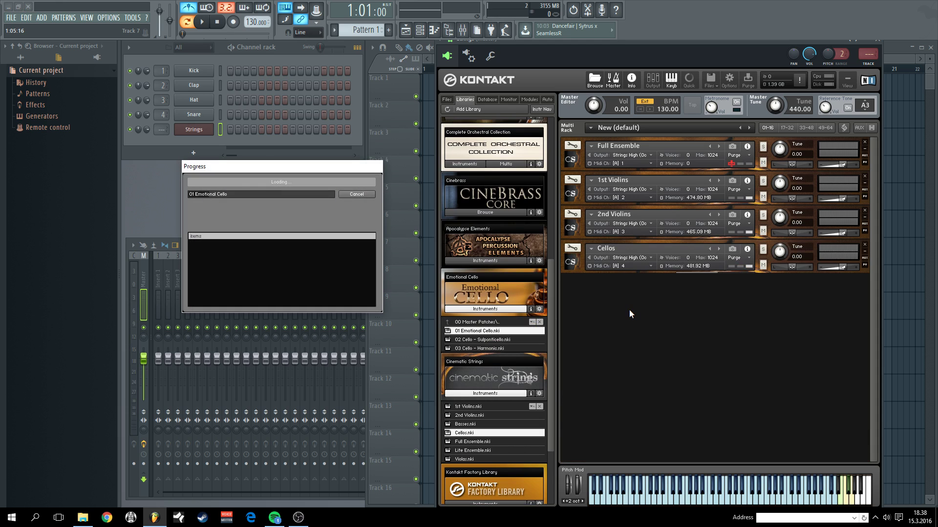
# Step: Check FL Studio's memory use in Task Manager before purging
pyautogui.rightClick(427, 517)
pyautogui.rightClick(412, 516)
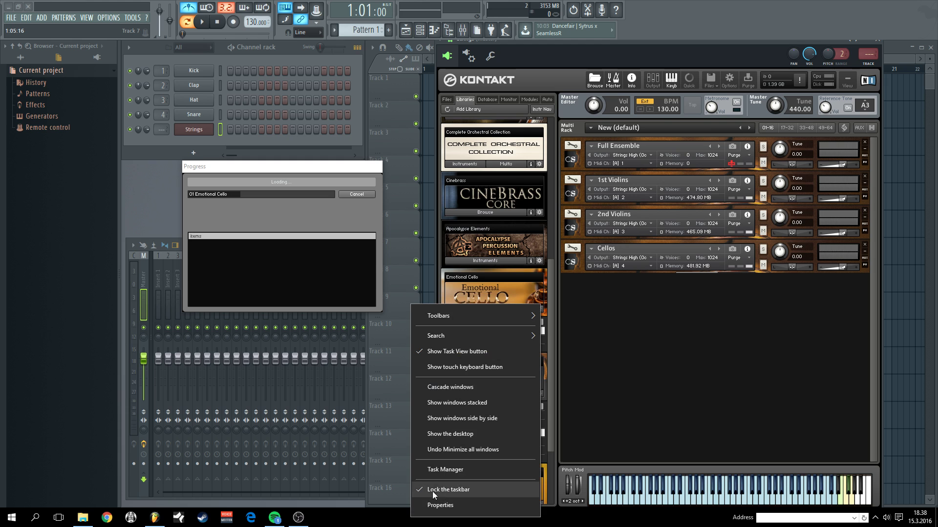
pyautogui.click(436, 470)
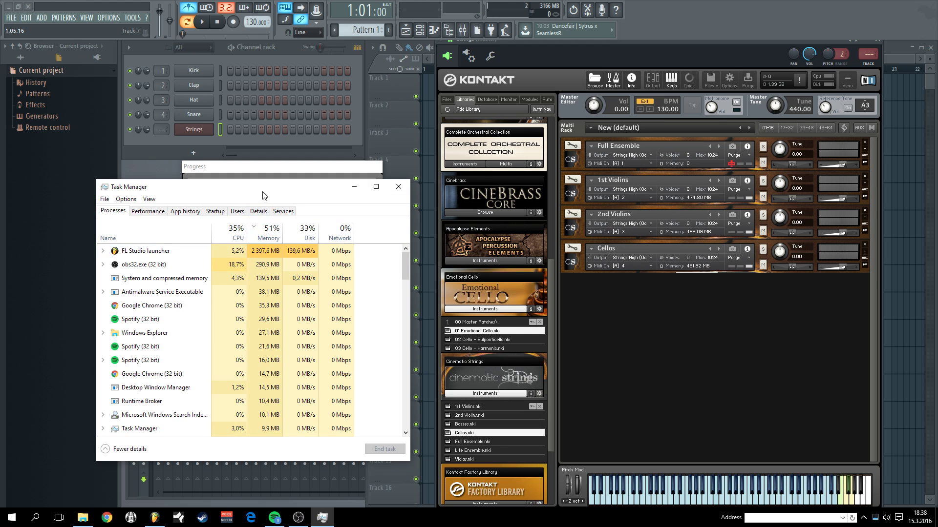
pyautogui.moveTo(264, 195); pyautogui.dragTo(266, 242)
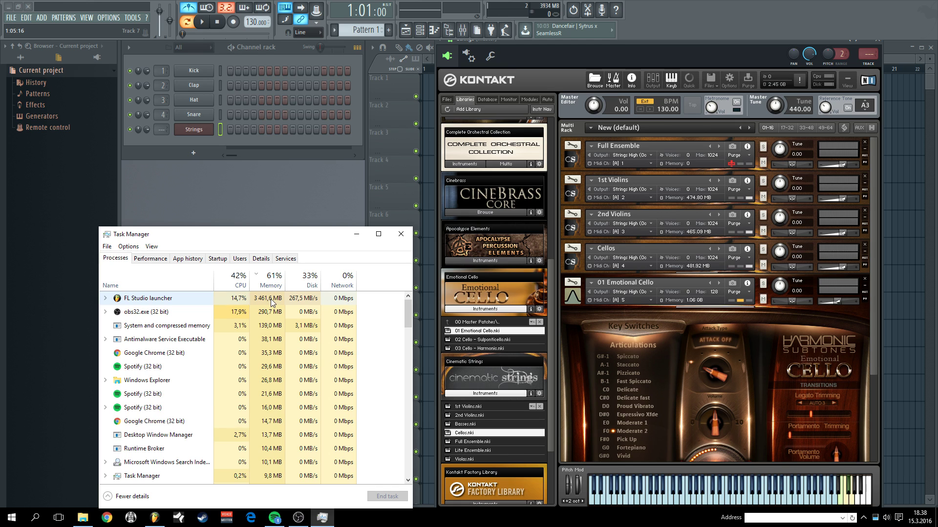
pyautogui.click(400, 234)
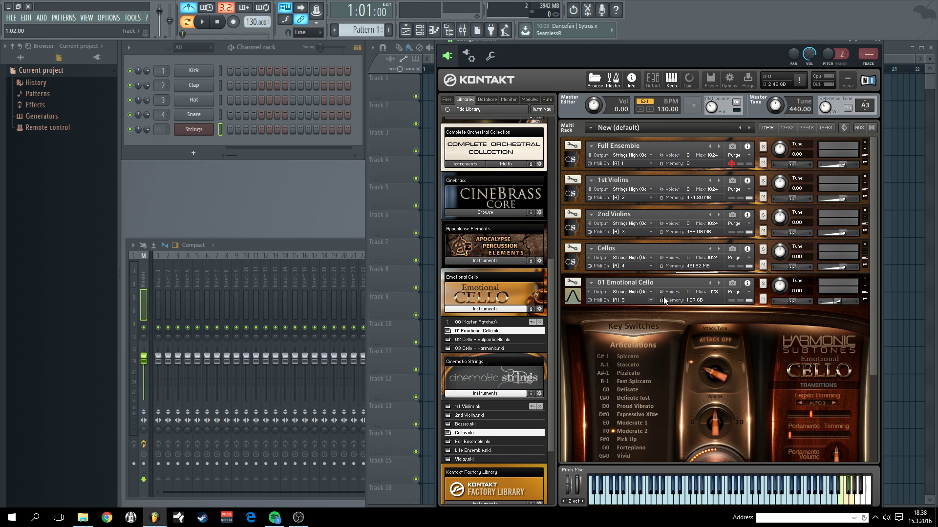
# Step: Purge all Kontakt samples, confirm the freed memory in Task Manager, and bring the mixer forward
pyautogui.click(748, 85)
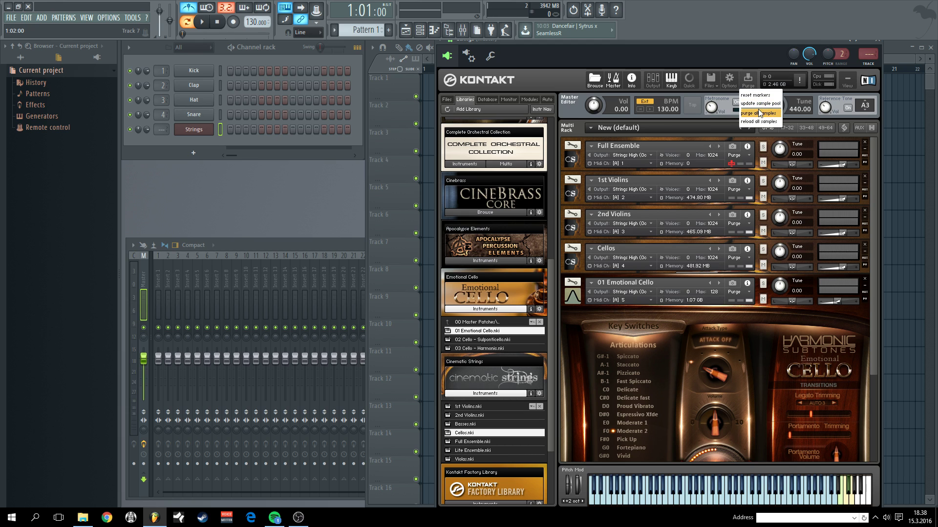
pyautogui.click(757, 112)
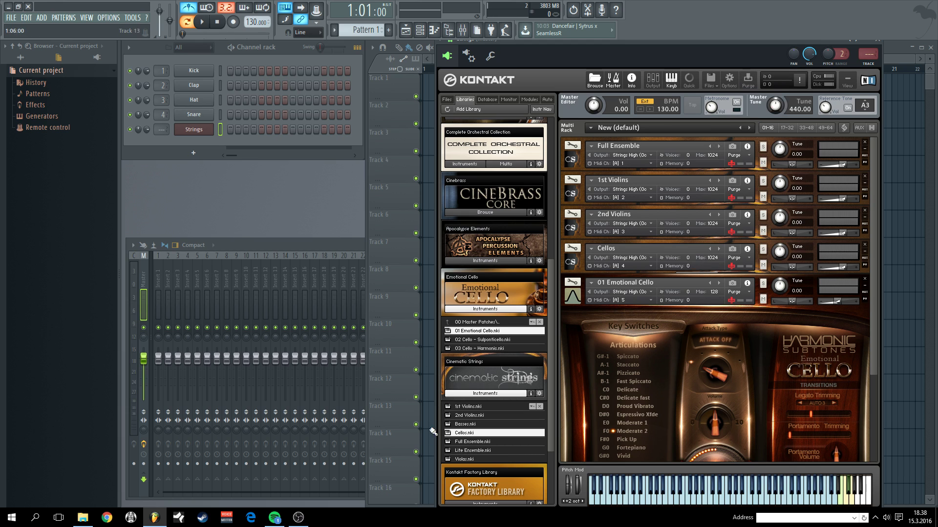
pyautogui.rightClick(416, 519)
pyautogui.click(434, 480)
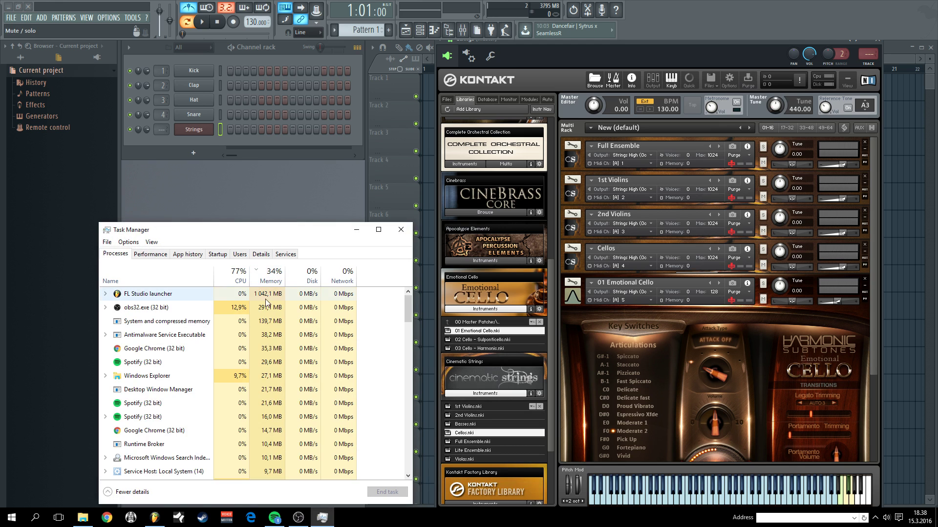
pyautogui.click(399, 227)
pyautogui.click(329, 248)
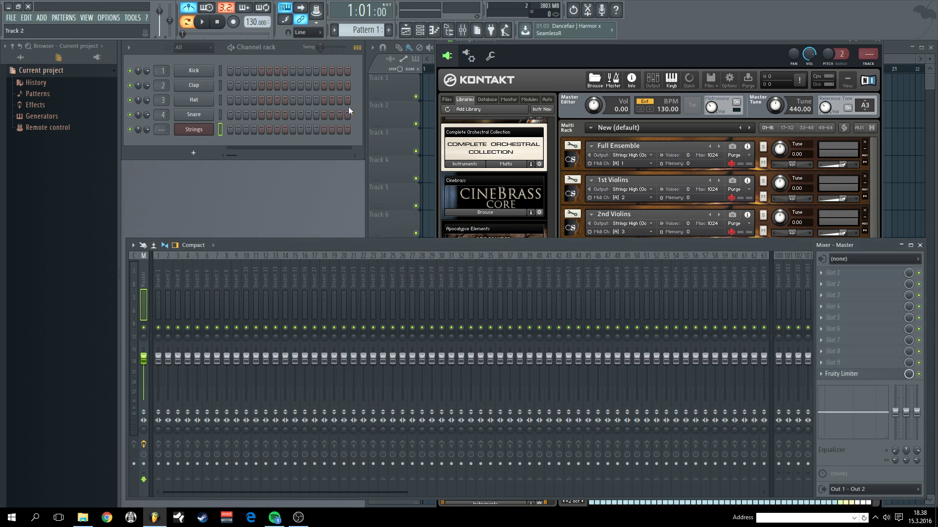
# Step: Add a MIDI Out channel to the channel rack
pyautogui.click(193, 153)
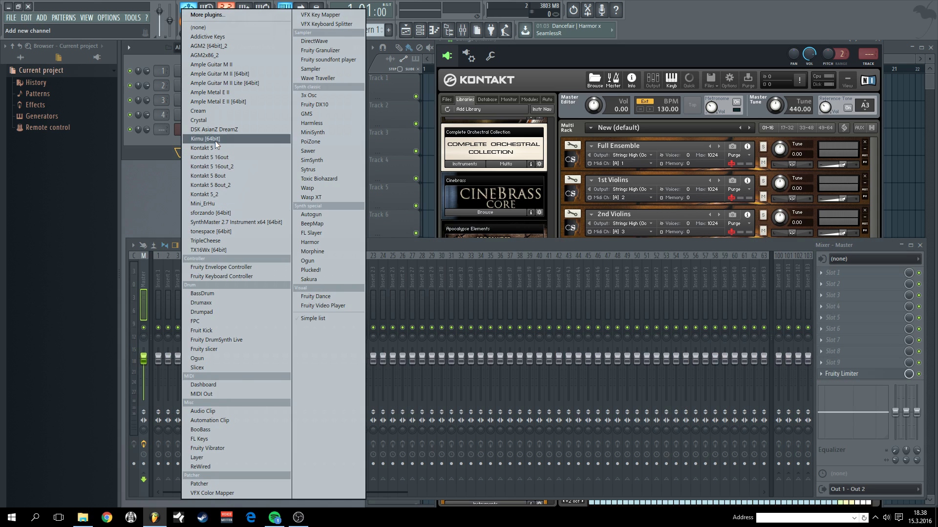
pyautogui.press('m')
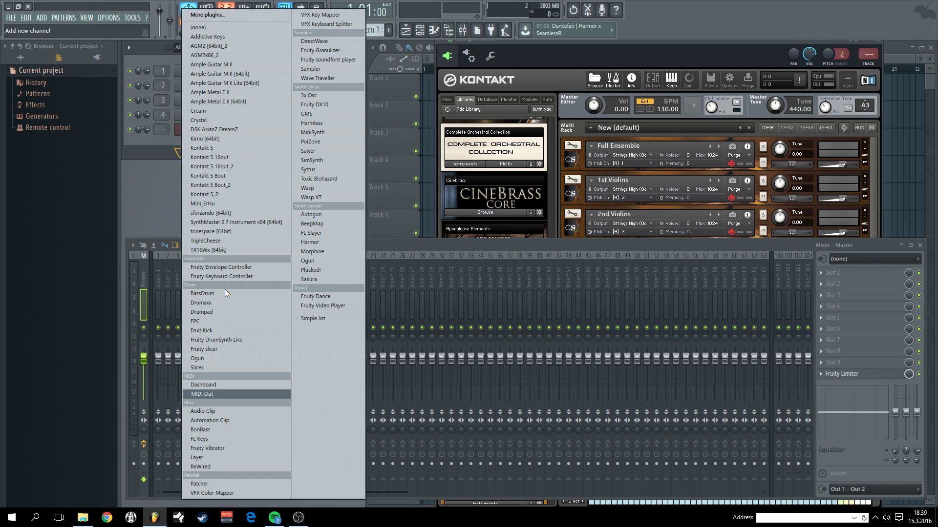
pyautogui.press('Return')
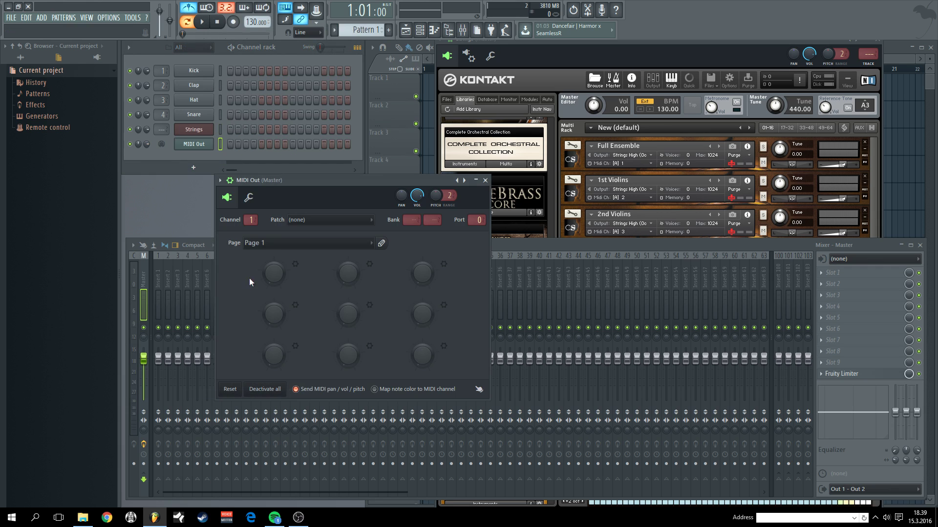
pyautogui.rightClick(279, 276)
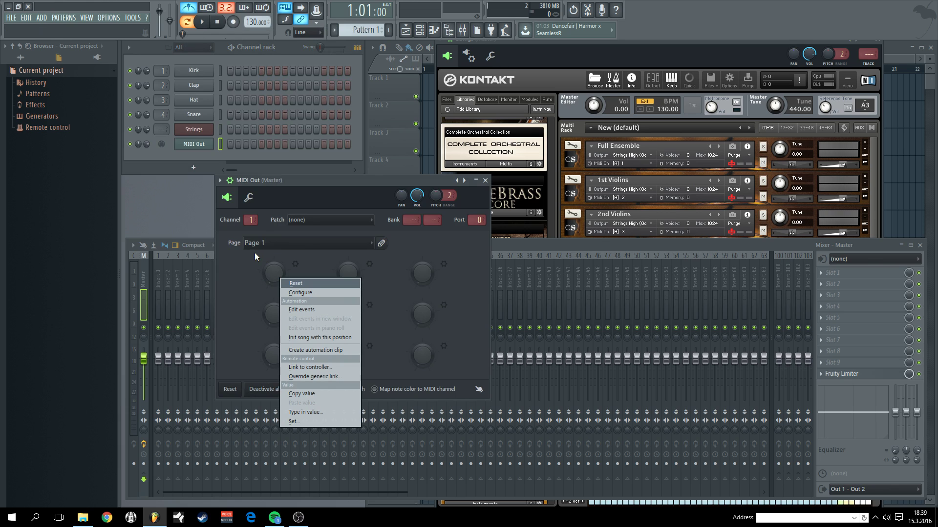
pyautogui.click(239, 265)
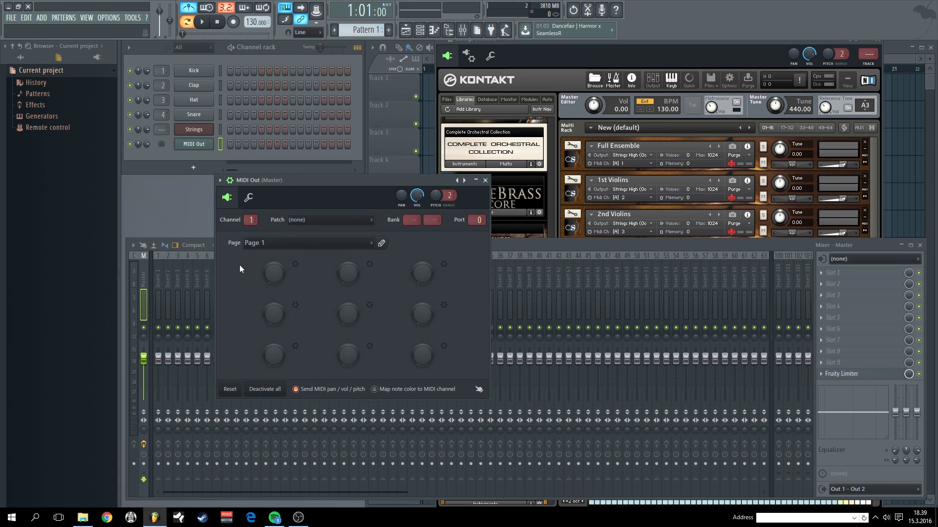
# Step: Collapse the Emotional Cello view in Kontakt and return to the MIDI Out window
pyautogui.click(567, 68)
pyautogui.click(573, 285)
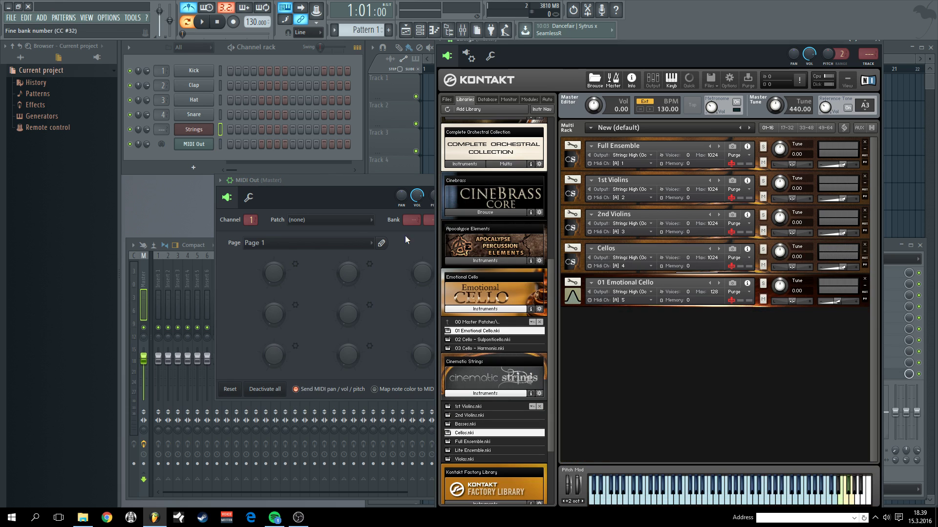
pyautogui.click(204, 136)
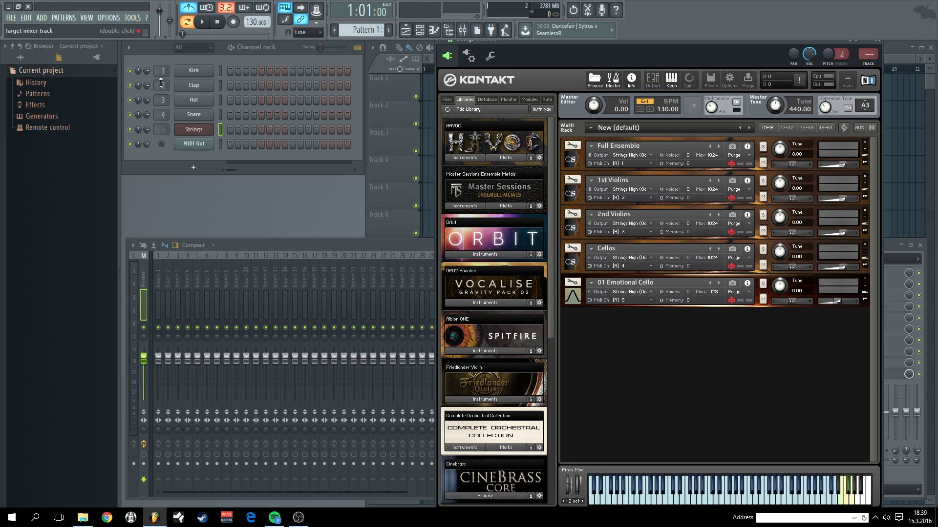
pyautogui.click(198, 145)
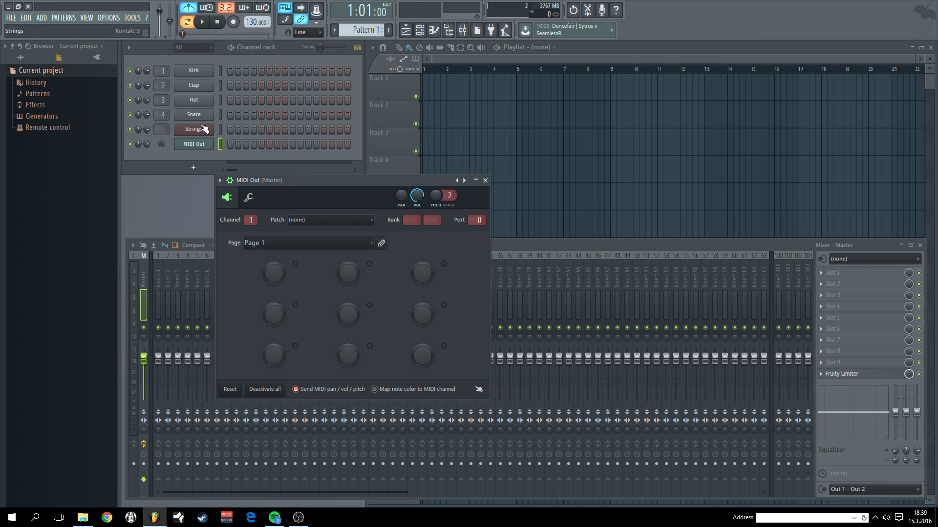
pyautogui.rightClick(273, 277)
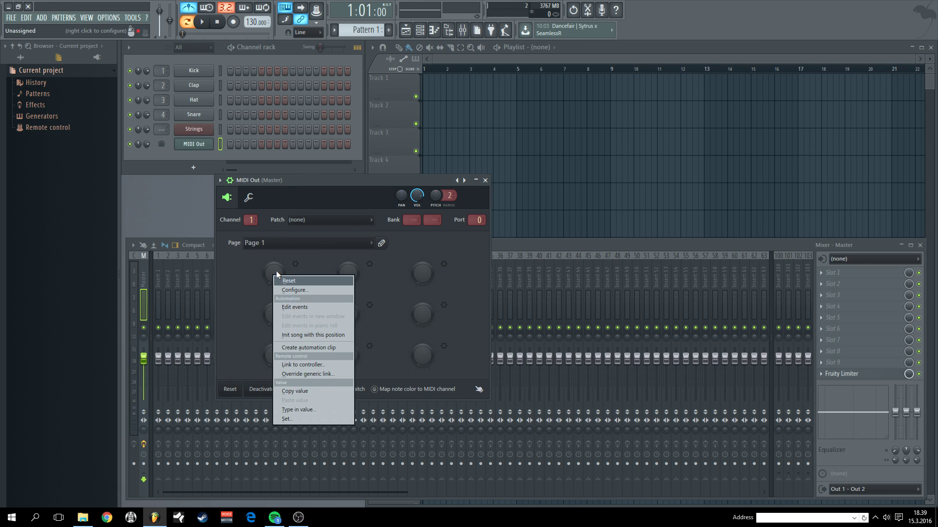
pyautogui.click(232, 269)
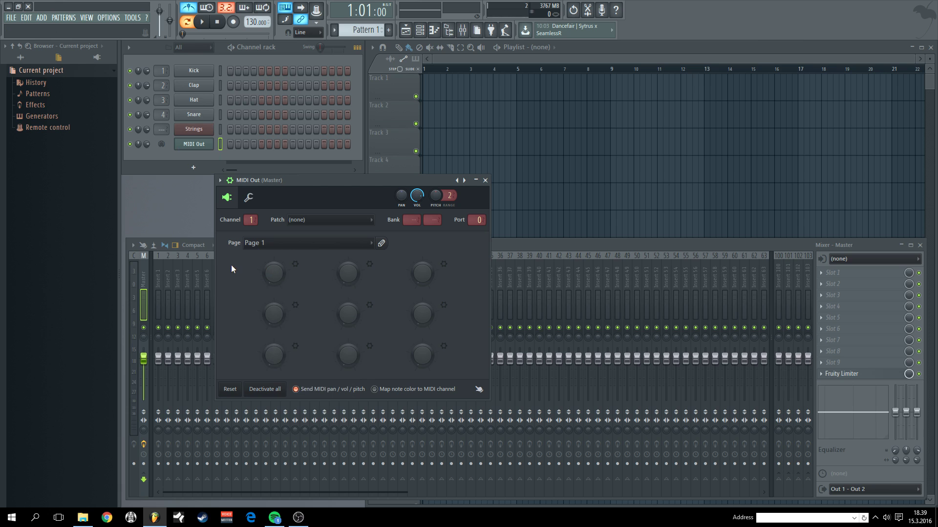
# Step: Configure the first MIDI Out knob as 'Modwheel' on CC 1
pyautogui.rightClick(271, 274)
pyautogui.click(314, 291)
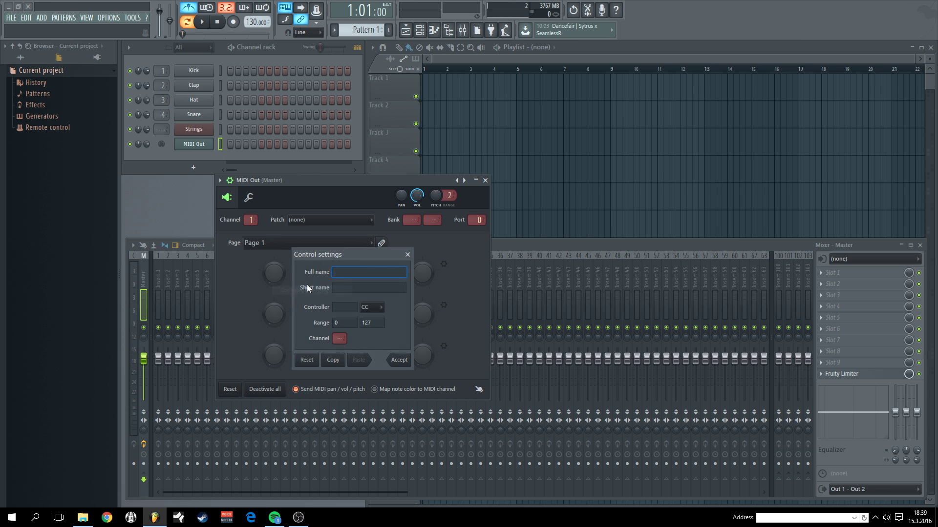
pyautogui.write('Modwheel')
pyautogui.click(340, 308)
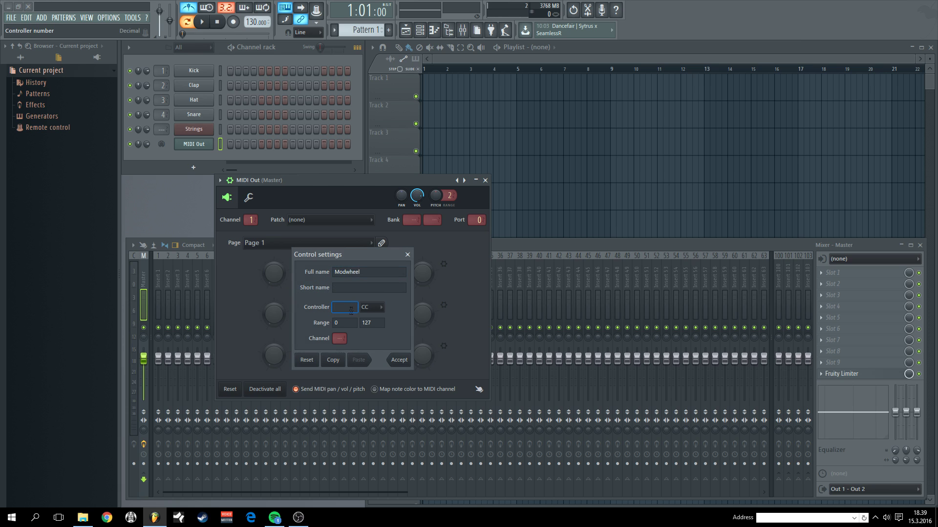
pyautogui.write('1')
pyautogui.click(399, 360)
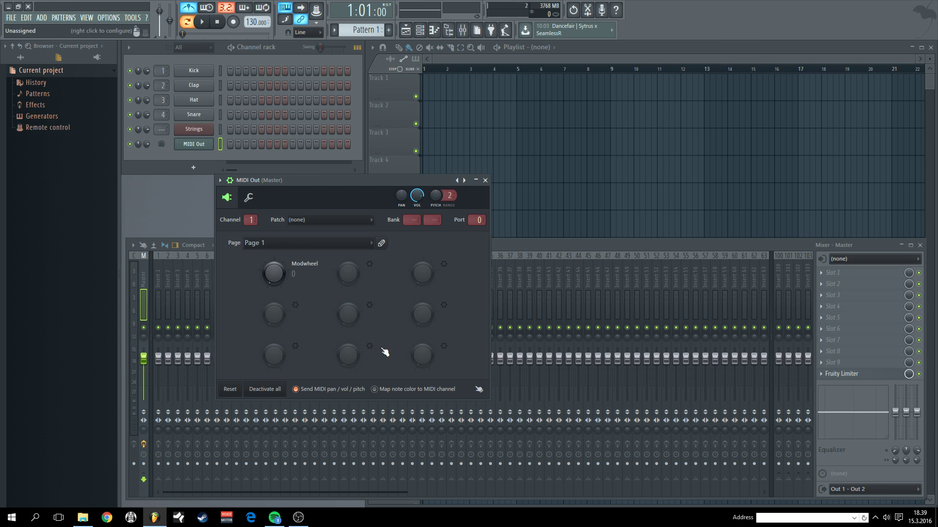
# Step: Link the Modwheel knob to an external controller with Omni enabled
pyautogui.rightClick(272, 276)
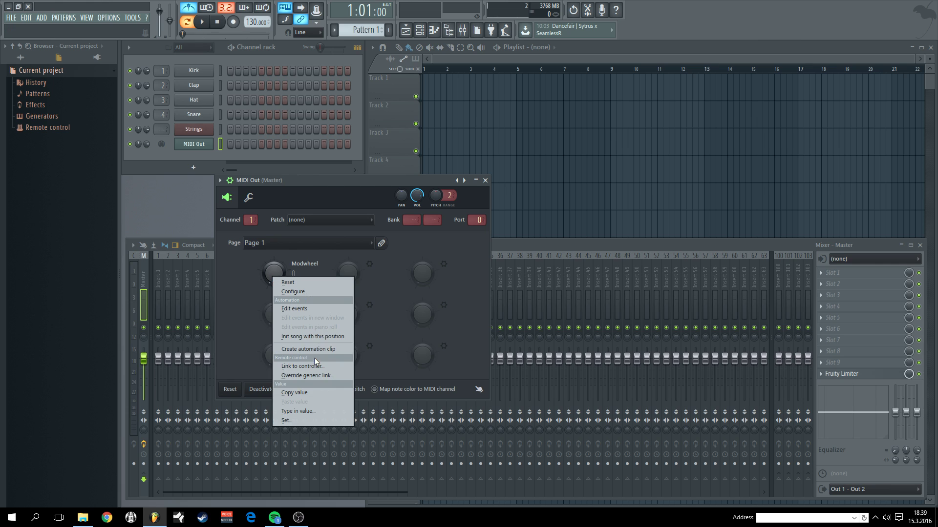
pyautogui.click(315, 366)
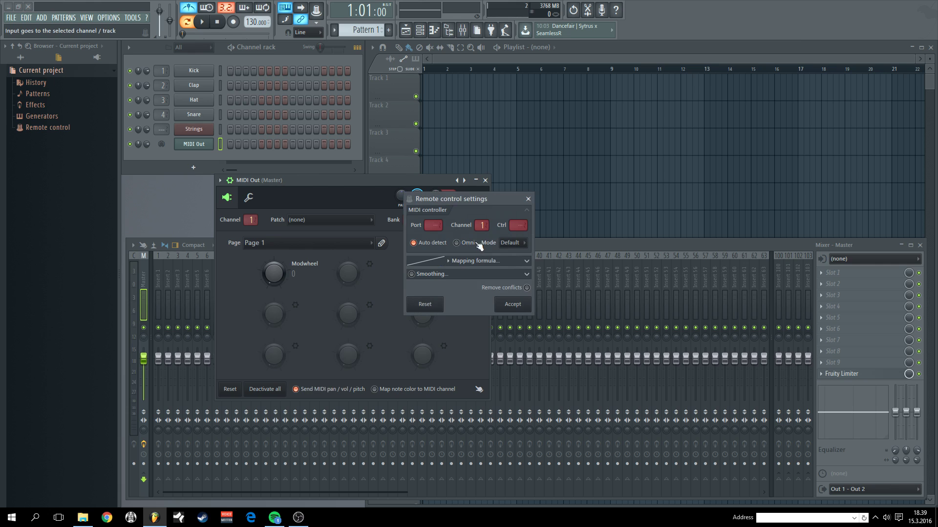
pyautogui.click(458, 243)
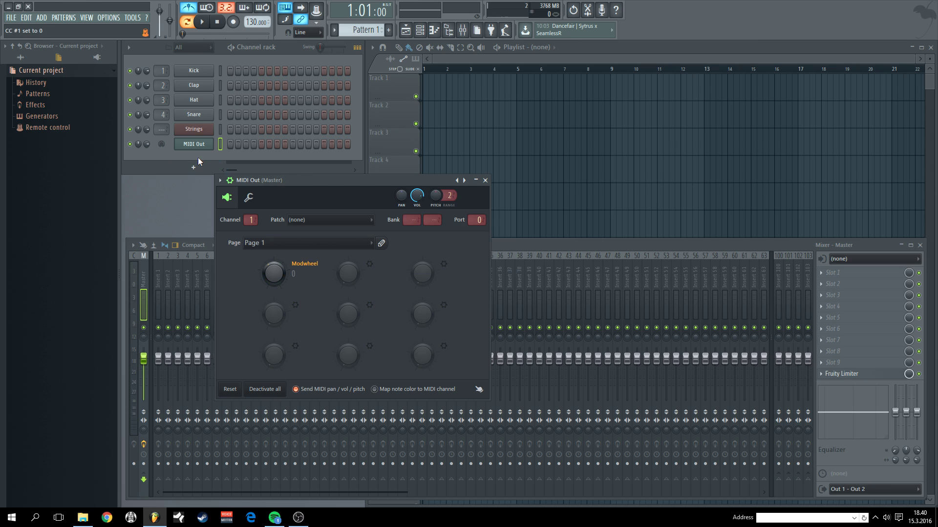
# Step: Configure the second MIDI Out knob as Sustain on CC 64
pyautogui.rightClick(353, 275)
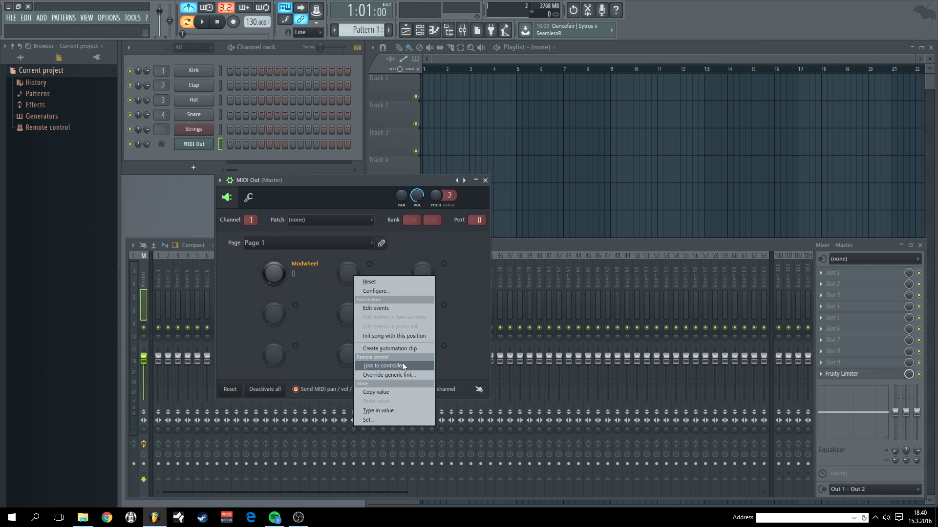
pyautogui.click(391, 291)
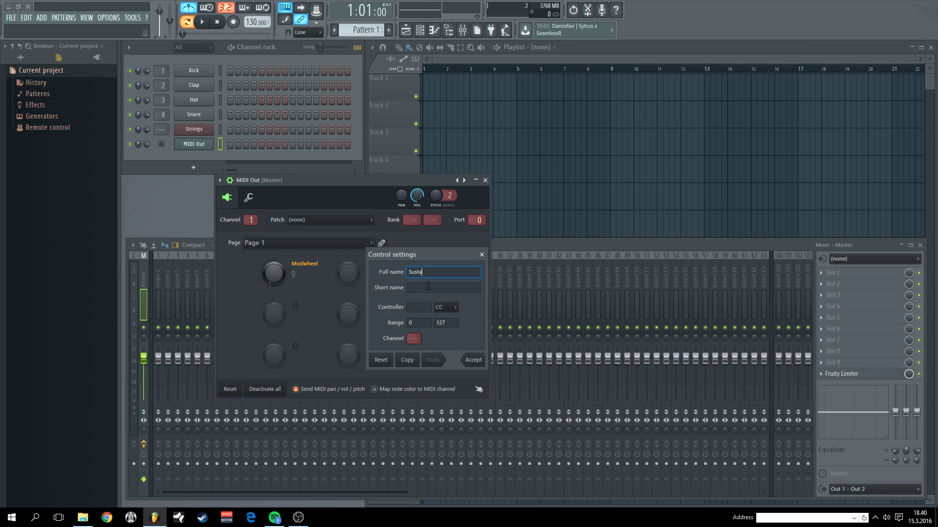
pyautogui.click(425, 305)
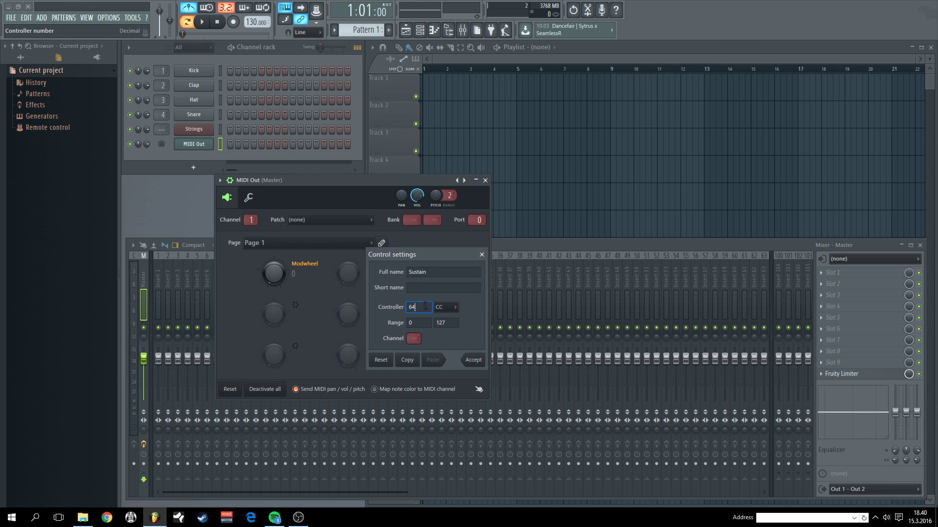
pyautogui.click(479, 359)
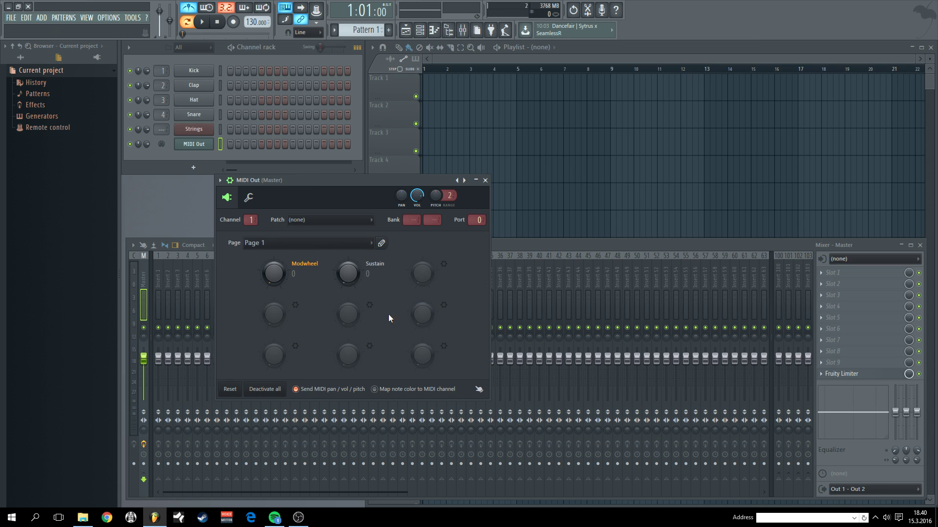
# Step: Link the Sustain knob to an external controller responding on all MIDI channels (Omni)
pyautogui.rightClick(353, 277)
pyautogui.click(386, 365)
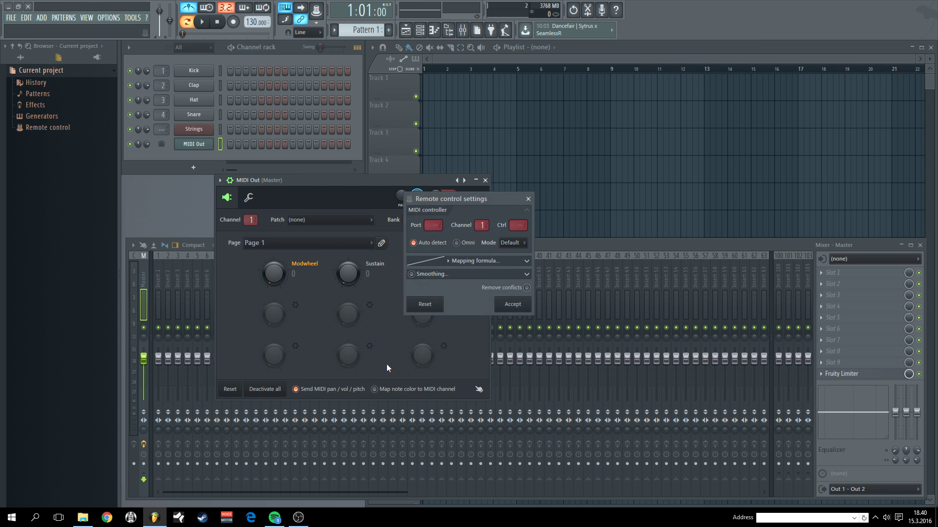
pyautogui.click(456, 243)
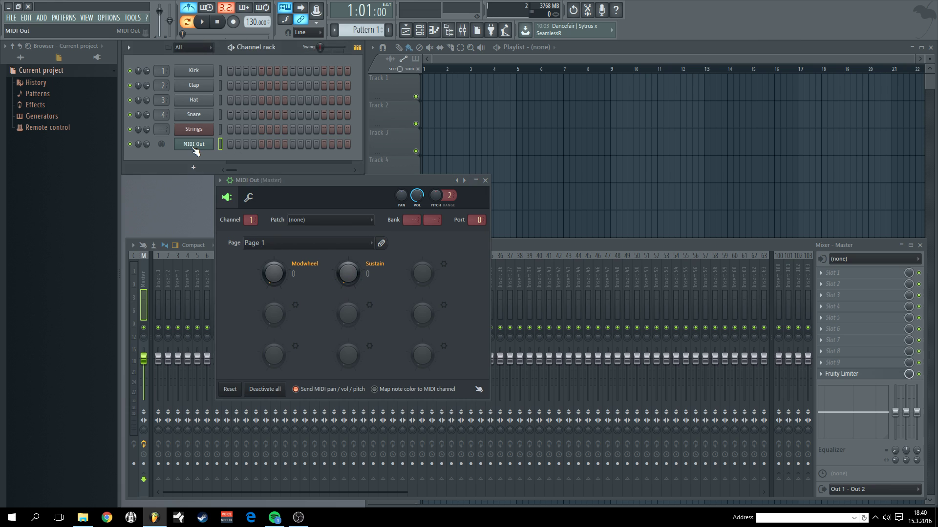
# Step: Set the MIDI Out channel's port to 1
pyautogui.click(202, 131)
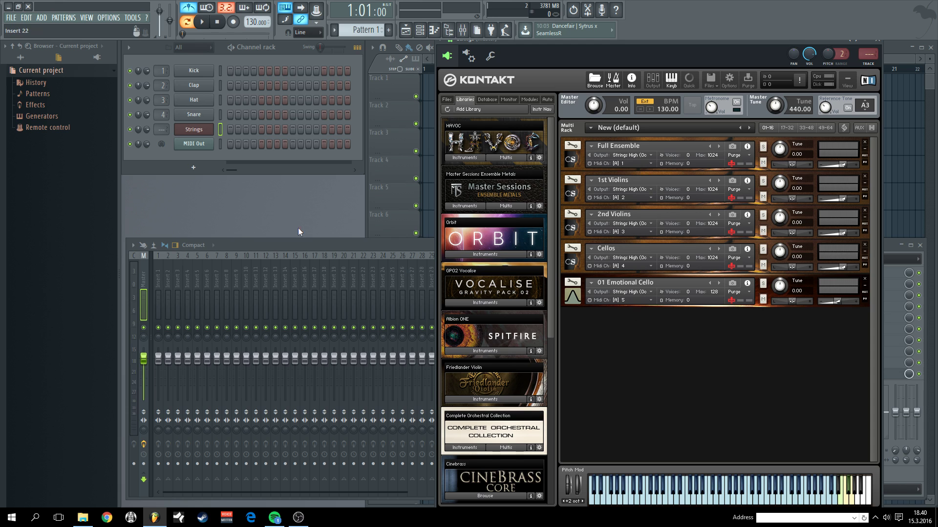
pyautogui.click(190, 147)
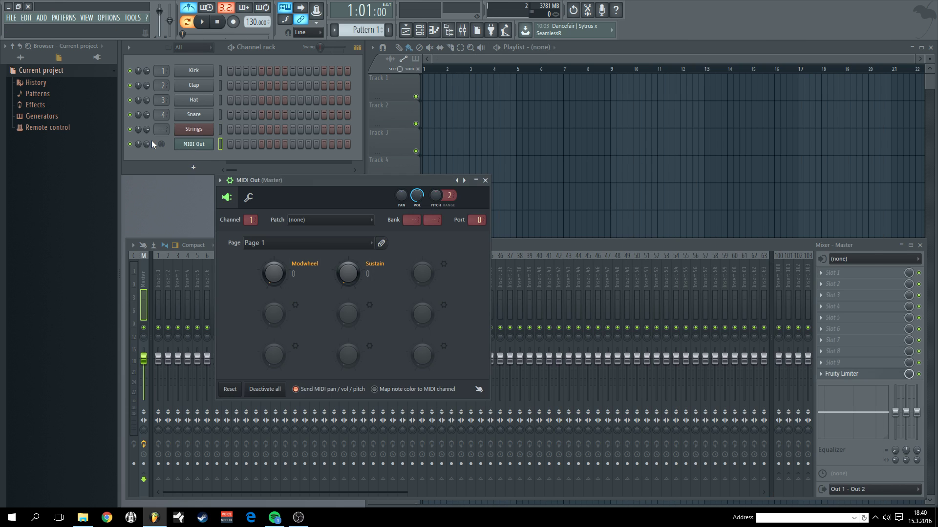
pyautogui.click(486, 220)
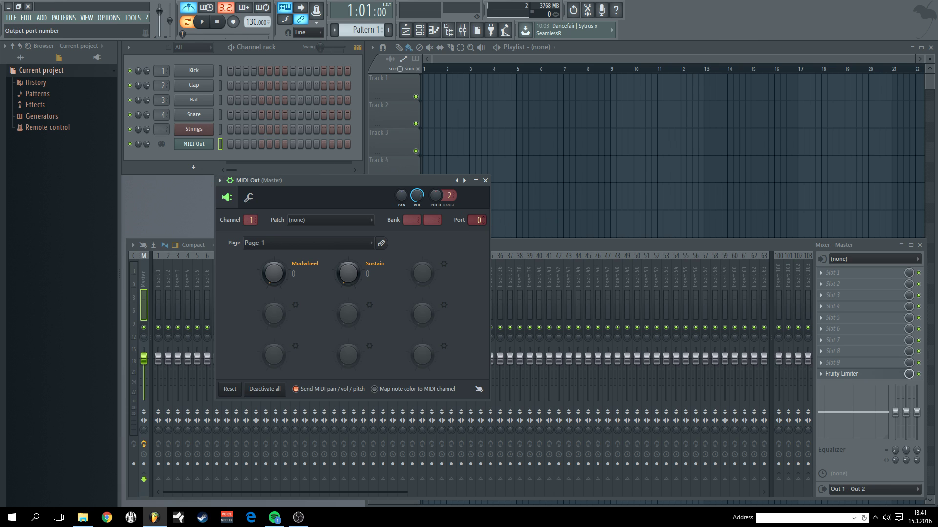
# Step: Set Kontakt's wrapper MIDI input port to match the MIDI Out port
pyautogui.click(194, 129)
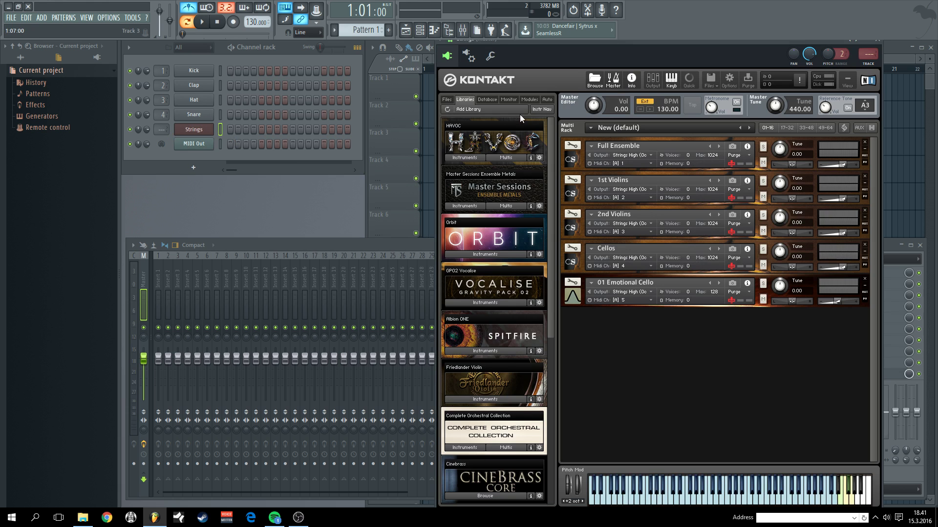
pyautogui.click(466, 61)
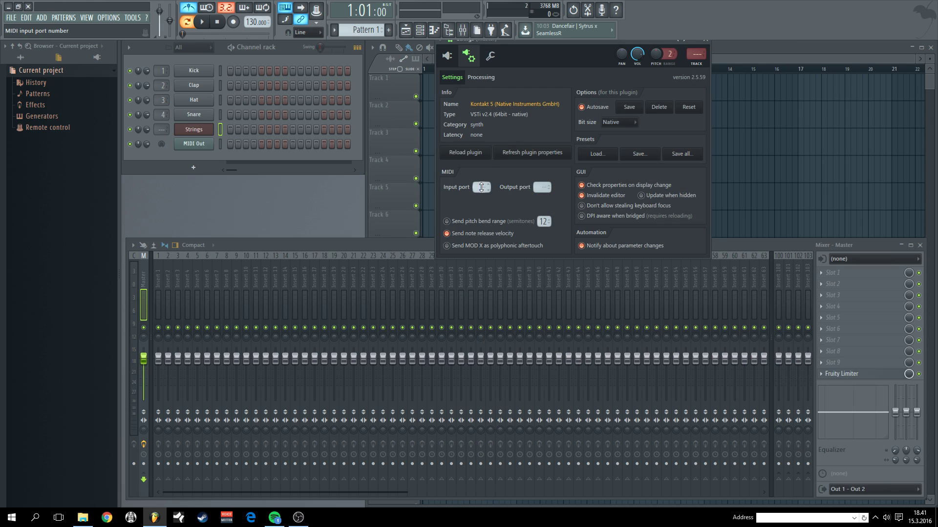
pyautogui.moveTo(481, 187); pyautogui.dragTo(438, 186)
pyautogui.click(194, 144)
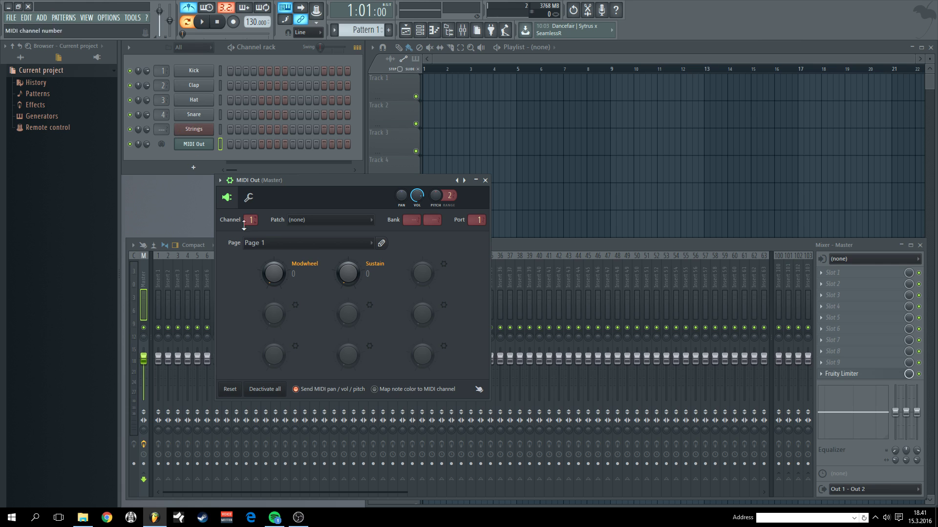
# Step: Show Kontakt's instrument view and play a test note through MIDI Out to hear Full Ensemble
pyautogui.click(194, 130)
pyautogui.click(447, 55)
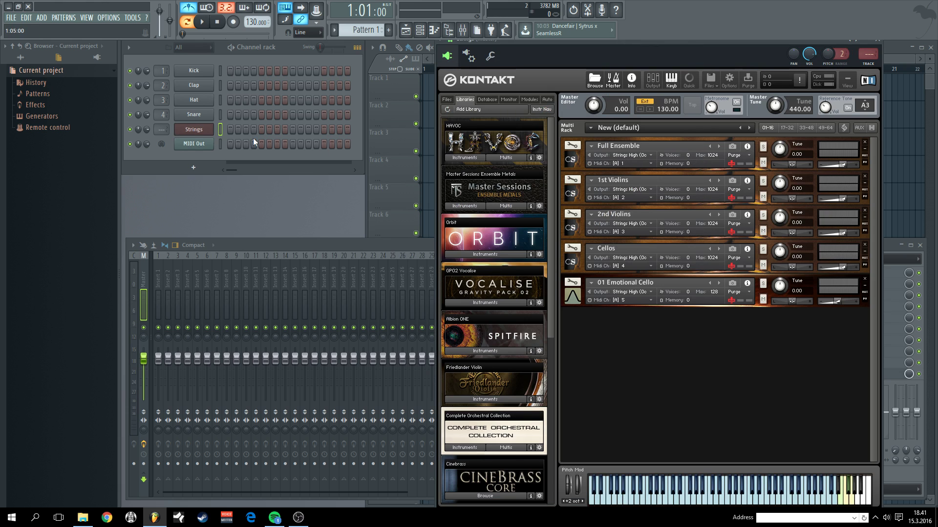
pyautogui.click(200, 144)
pyautogui.press('z')
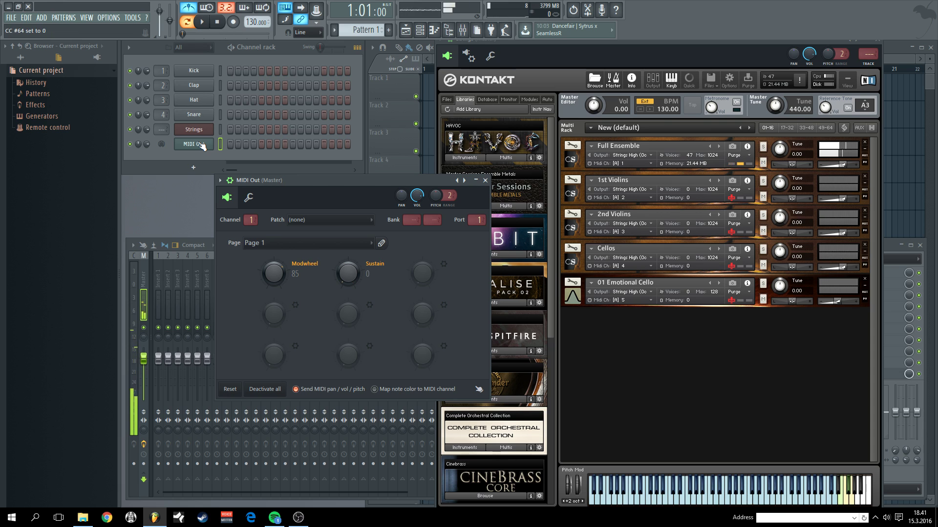
# Step: Rename the MIDI Out channel to 'Full Ensemble'
pyautogui.rightClick(202, 146)
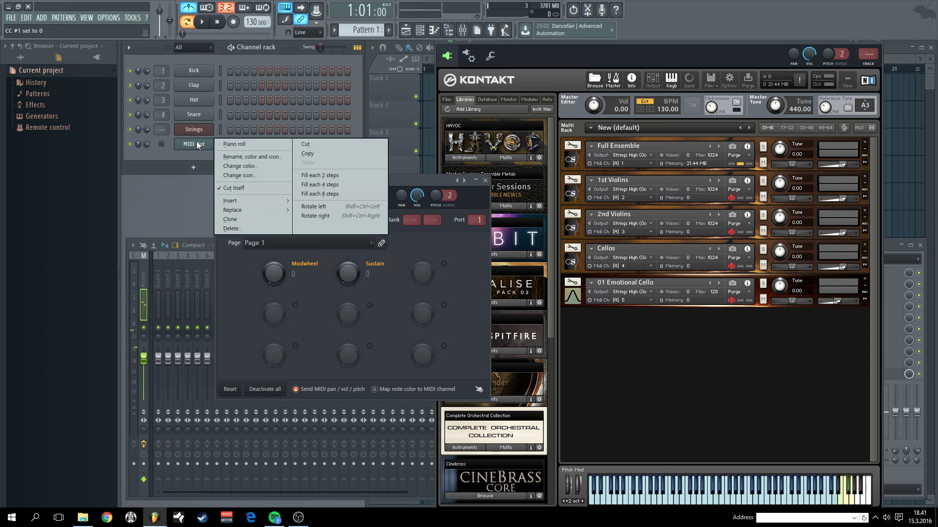
pyautogui.click(259, 156)
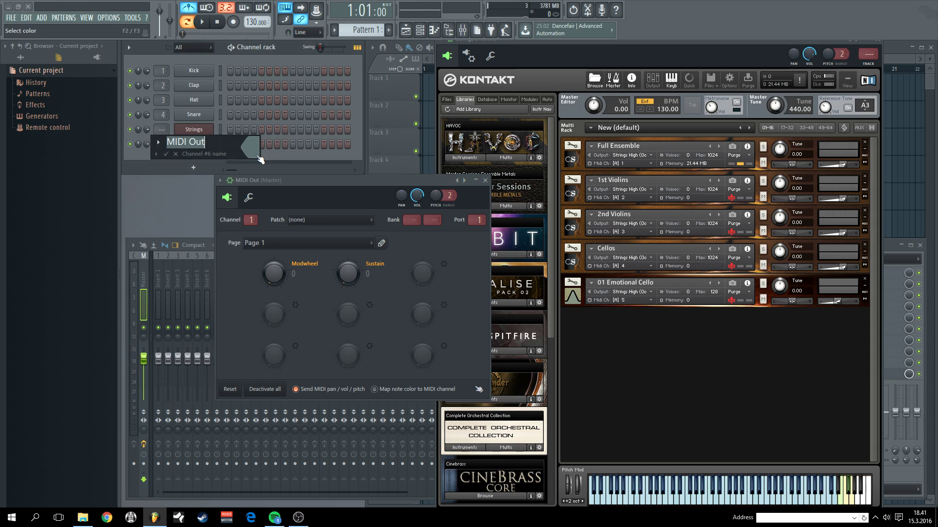
pyautogui.write('Full E')
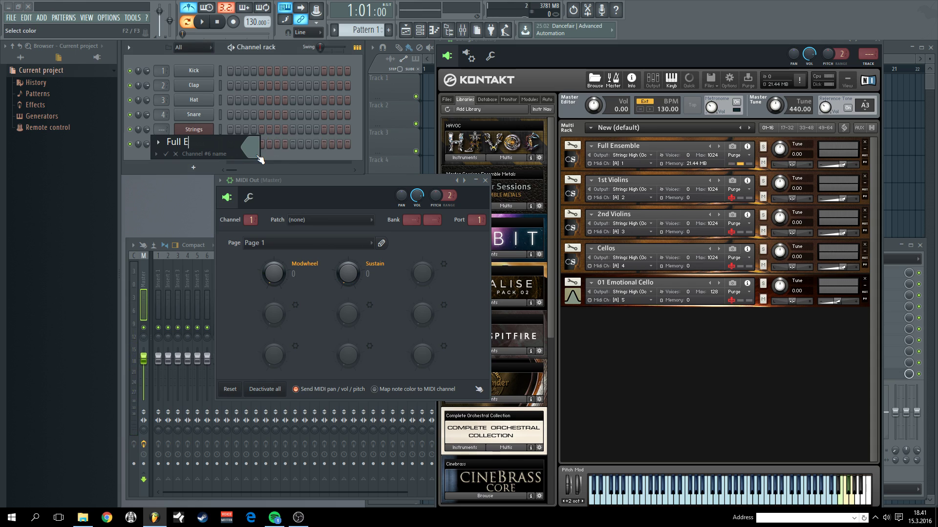
pyautogui.write('nsemble')
pyautogui.press('Return')
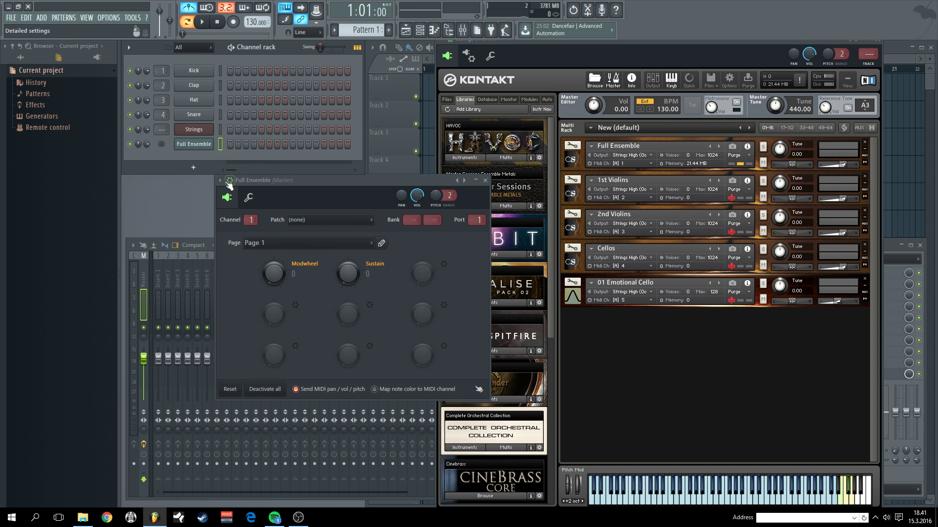
# Step: Clone the Full Ensemble channel four times, creating Full Ensemble #2 to #5
pyautogui.rightClick(212, 144)
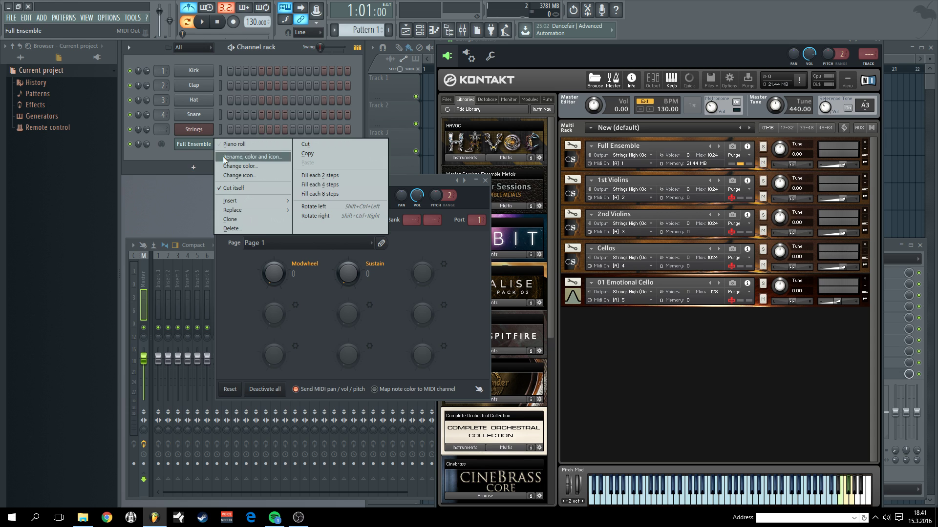
pyautogui.click(232, 220)
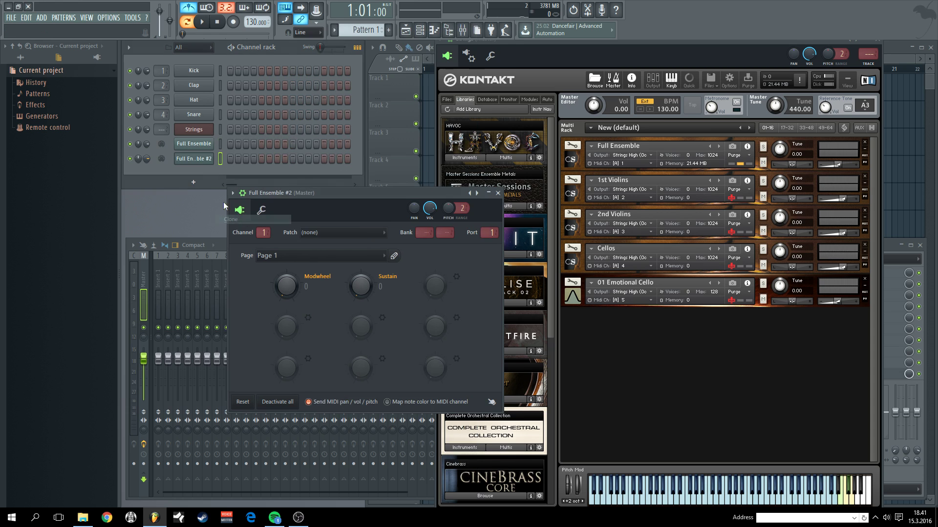
pyautogui.rightClick(201, 159)
pyautogui.click(230, 234)
pyautogui.rightClick(191, 175)
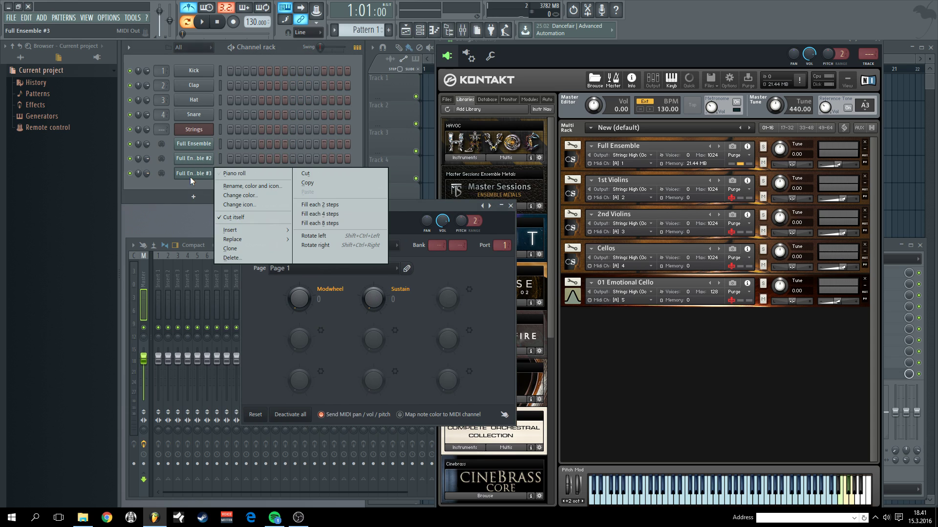
pyautogui.click(230, 249)
pyautogui.rightClick(195, 189)
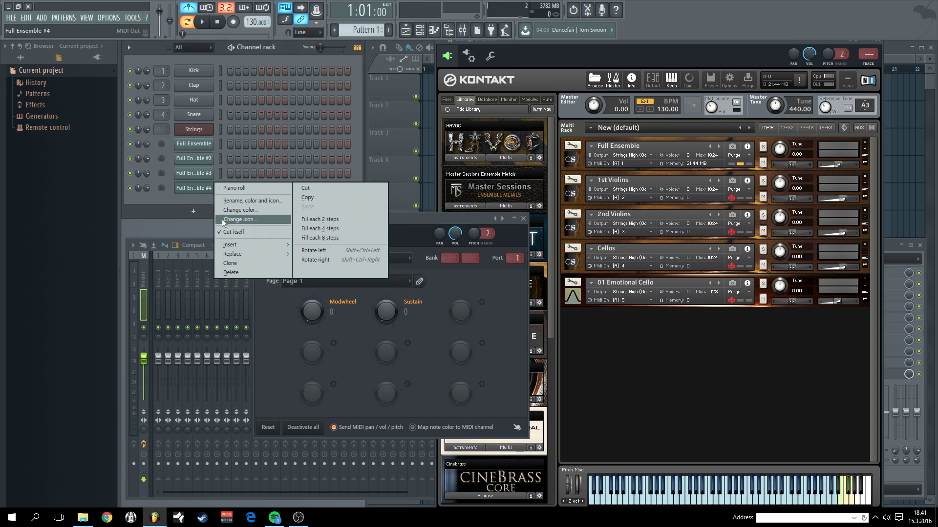
pyautogui.click(230, 263)
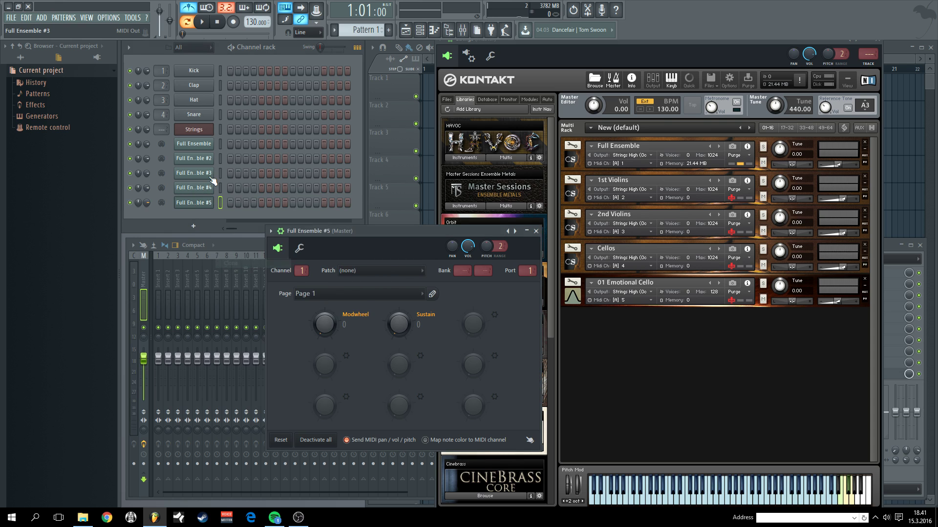
# Step: Rename the first two clones to '1st Violins' and '2nd violins'
pyautogui.click(201, 158)
pyautogui.keyDown('shift'); pyautogui.click(194, 162); pyautogui.keyUp('shift')
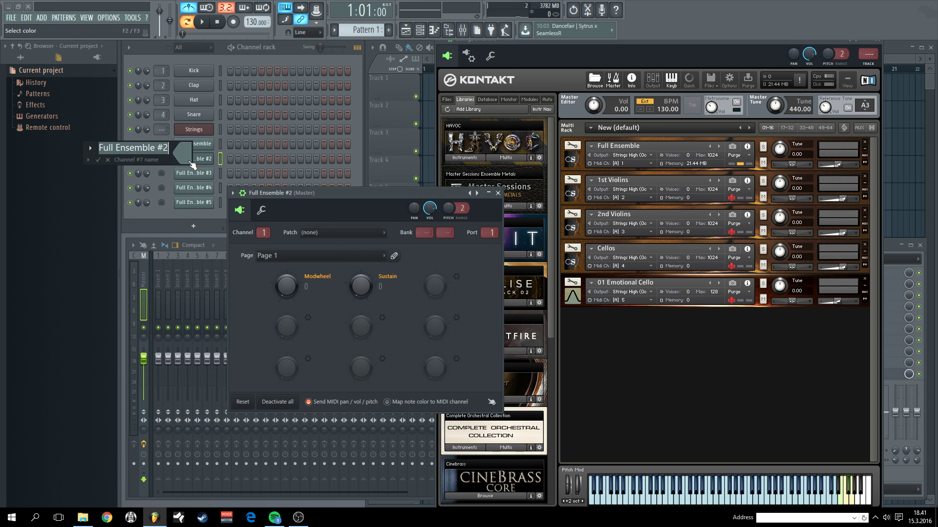
pyautogui.write('1st')
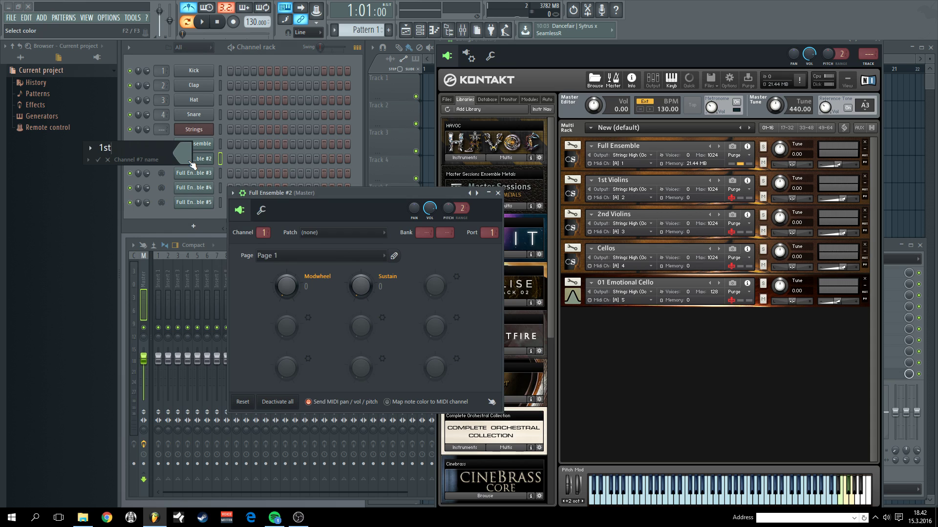
pyautogui.write(' Violins')
pyautogui.press('Tab')
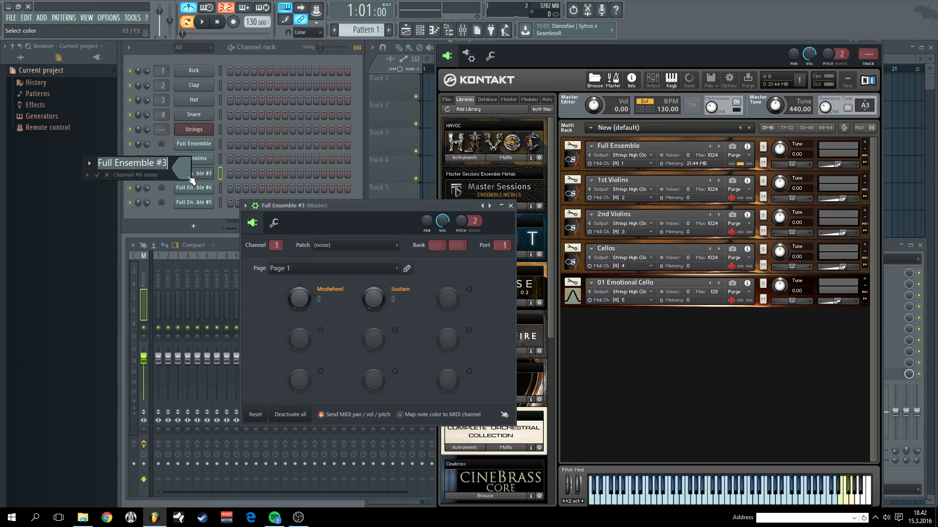
pyautogui.write('2nd violins')
pyautogui.press('Return')
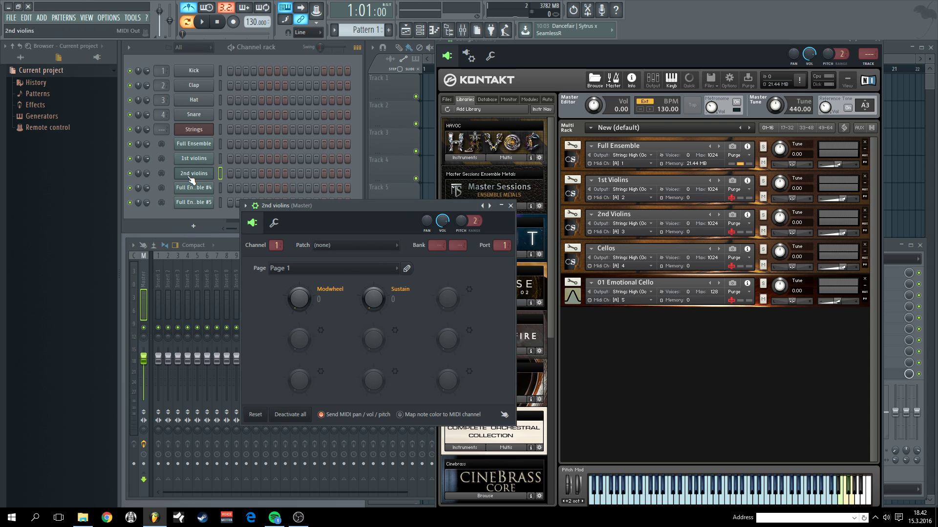
# Step: Rename the remaining clones to 'cellos' and 'Emotional cello'
pyautogui.click(191, 188)
pyautogui.press('F2')
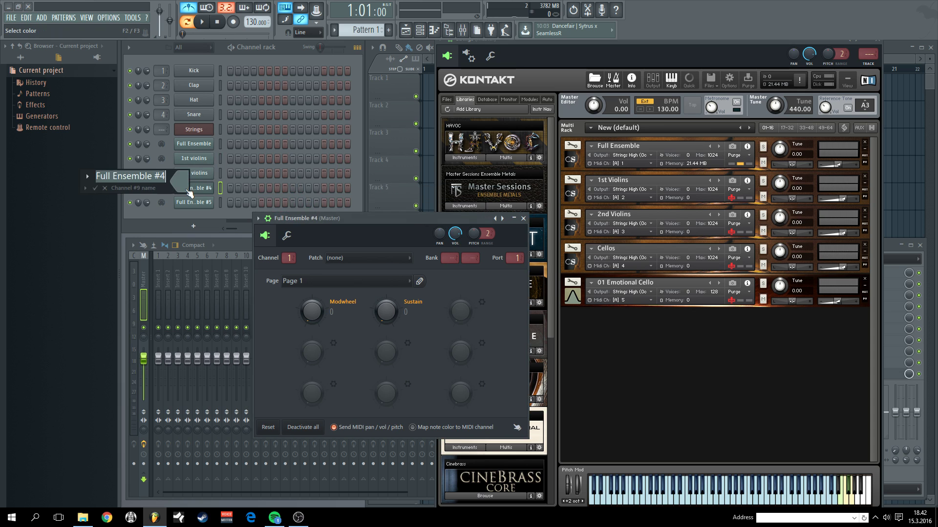
pyautogui.write('cellos')
pyautogui.press('Return')
pyautogui.click(191, 202)
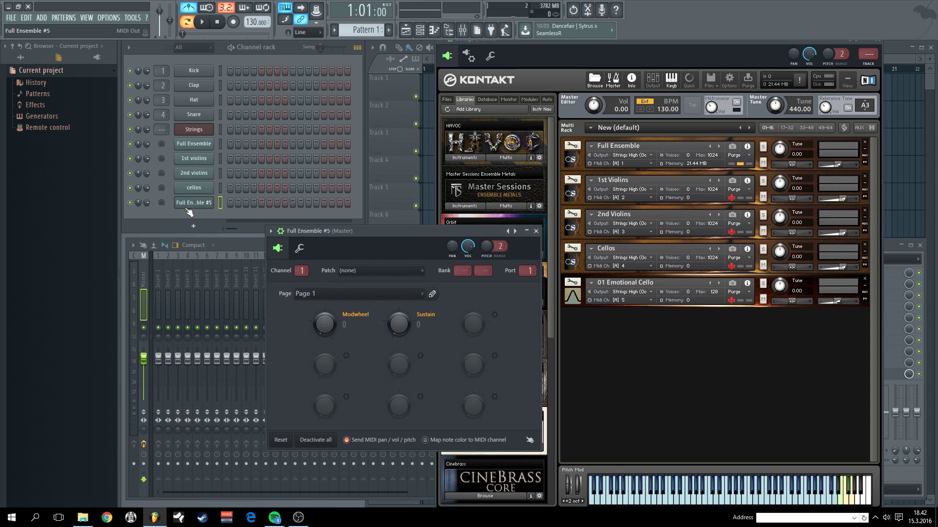
pyautogui.press('F2')
pyautogui.write('Emotiona')
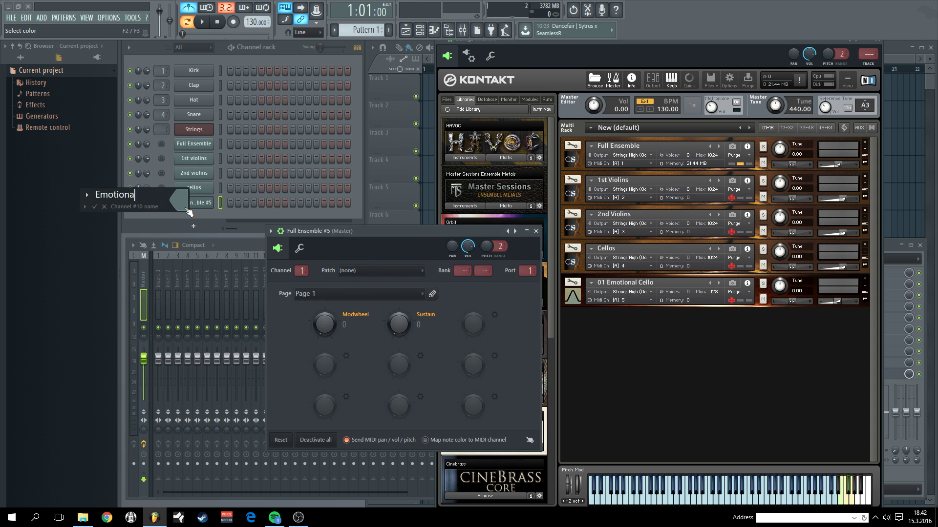
pyautogui.write('l cello')
pyautogui.press('Return')
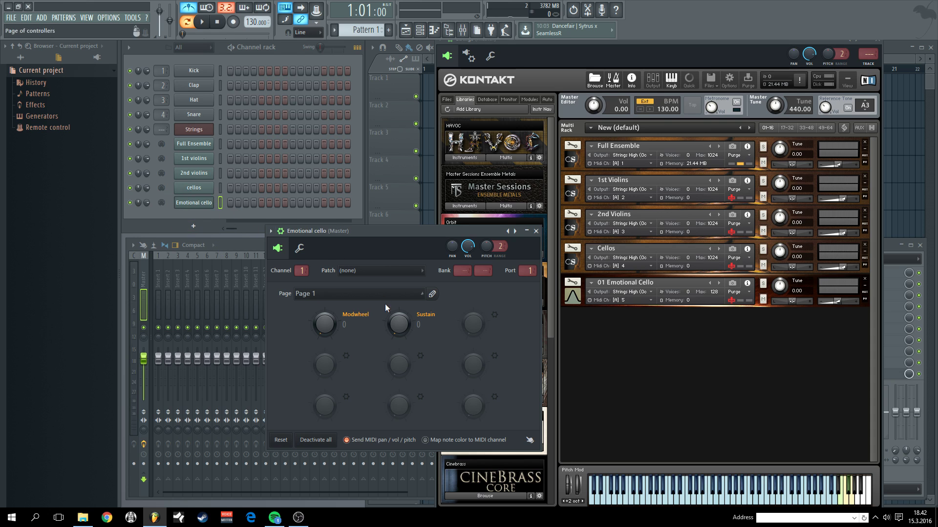
# Step: Set the MIDI channels of 2nd violins, cellos and Emotional cello to 3, 4 and 5
pyautogui.press('Up')
pyautogui.press('Up')
pyautogui.press('Up')
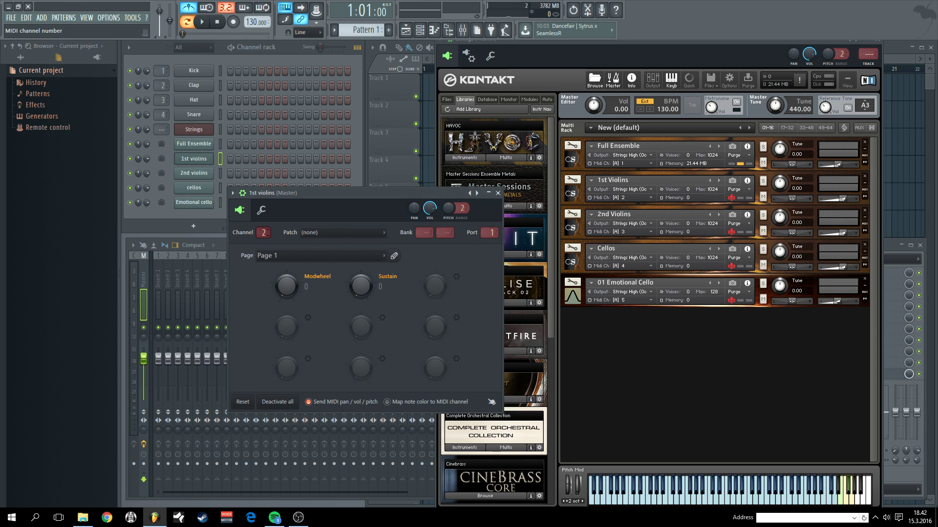
pyautogui.scroll(1, 259, 233)
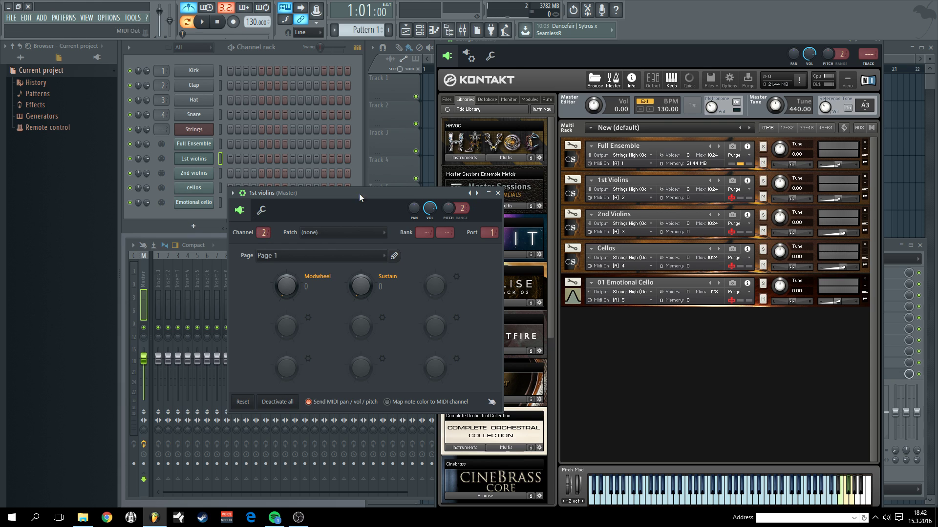
pyautogui.press('Down')
pyautogui.scroll(2, 276, 245)
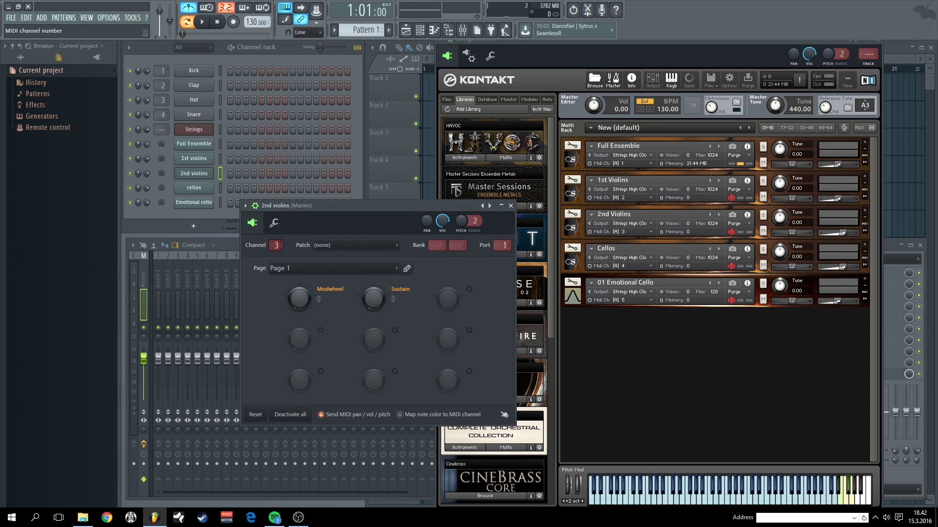
pyautogui.click(193, 188)
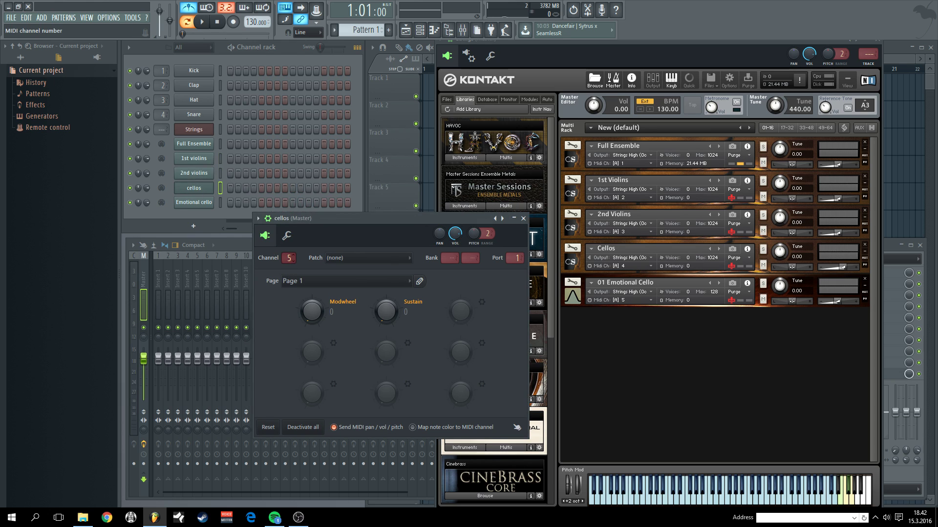
pyautogui.click(194, 202)
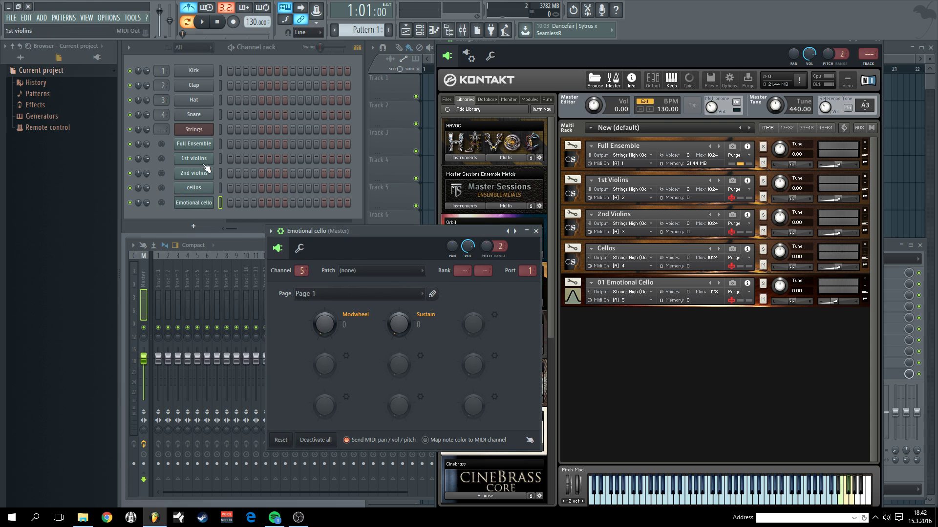
pyautogui.click(196, 145)
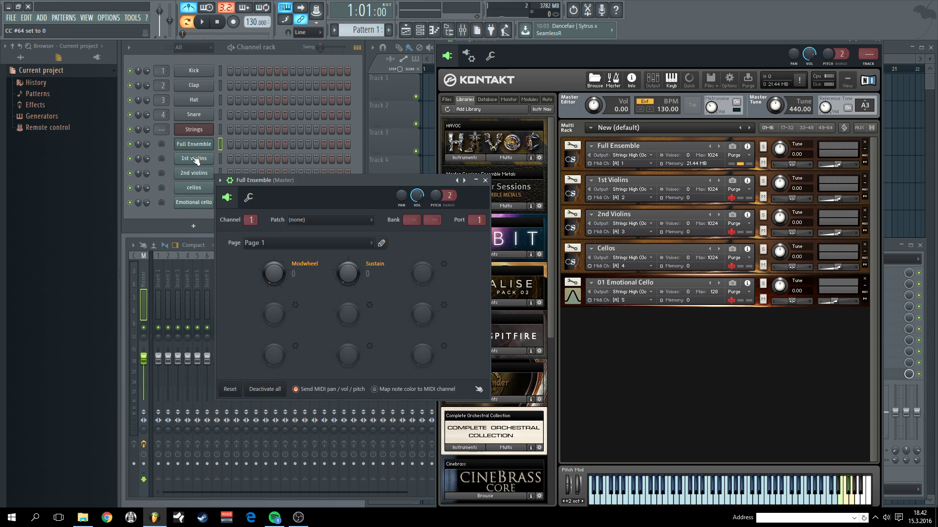
# Step: Test 1st violins, 2nd violins, cellos, Emotional cello and Full Ensemble on their Kontakt instruments
pyautogui.click(194, 159)
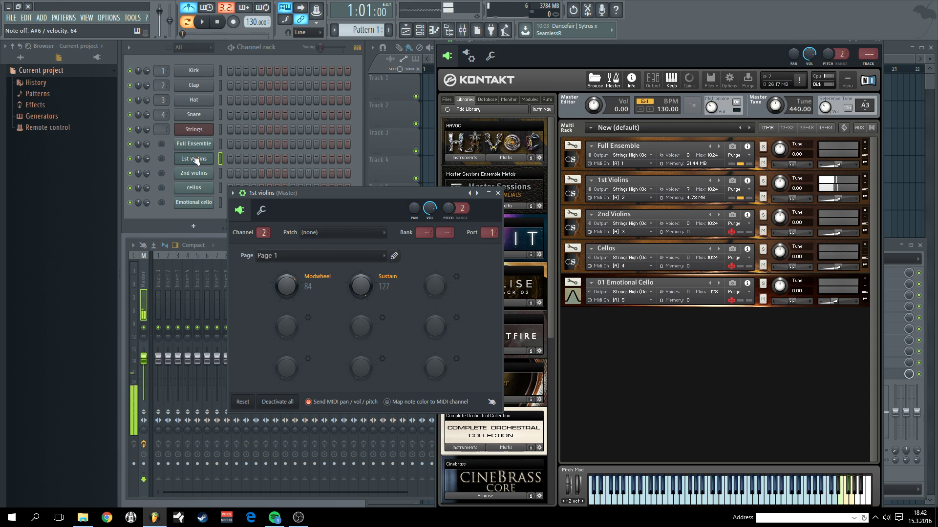
pyautogui.click(193, 173)
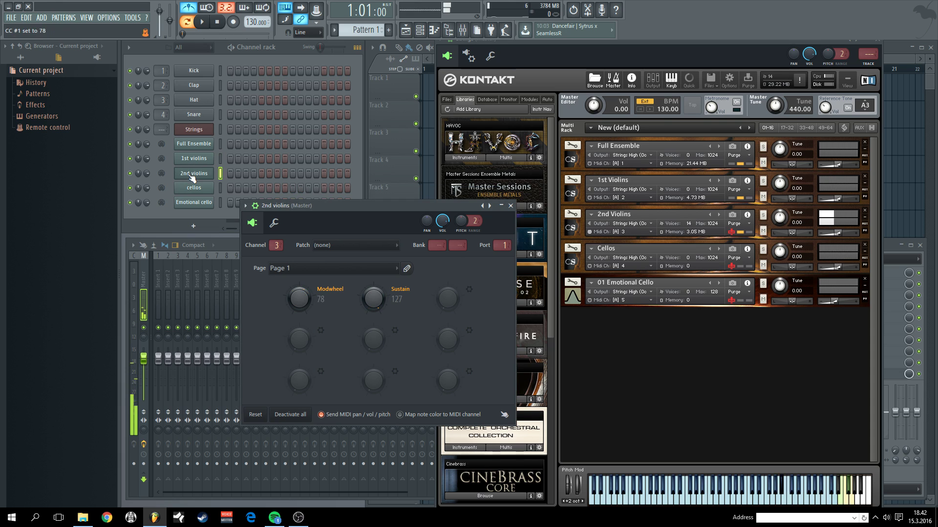
pyautogui.click(197, 190)
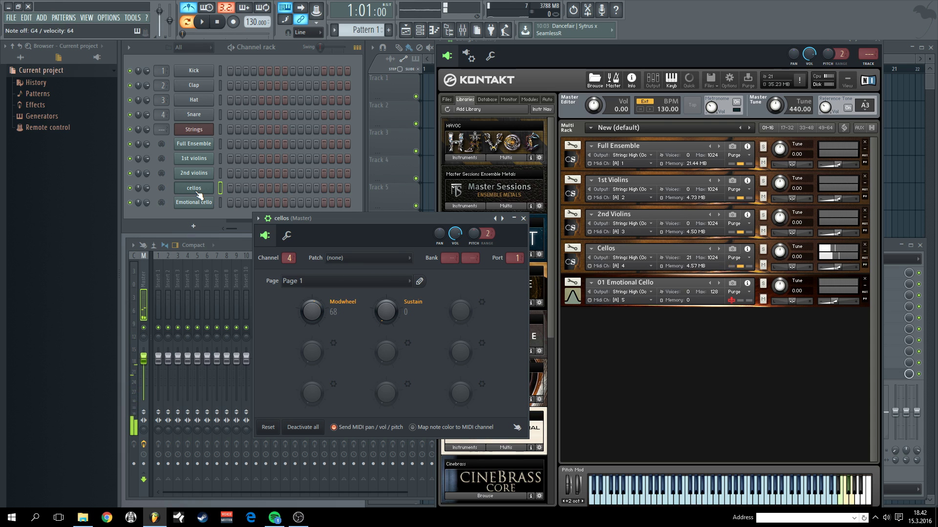
pyautogui.click(200, 204)
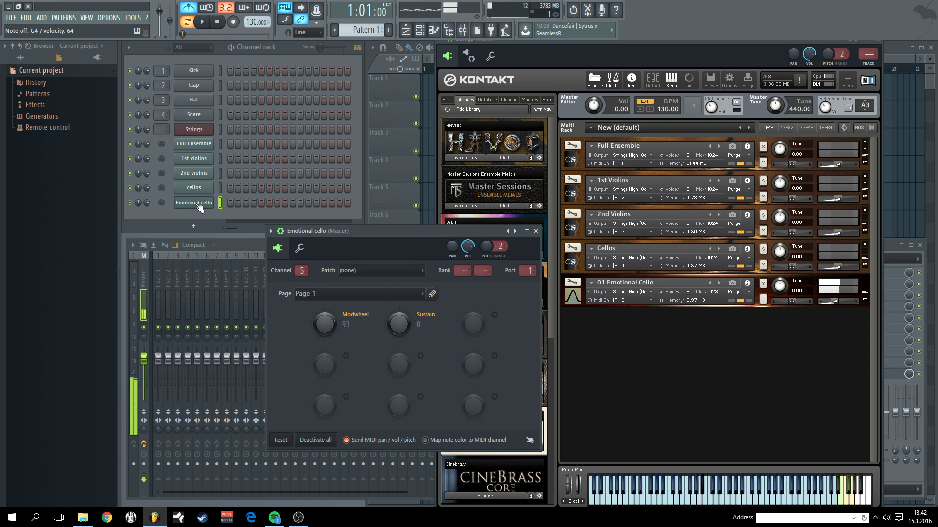
pyautogui.click(191, 145)
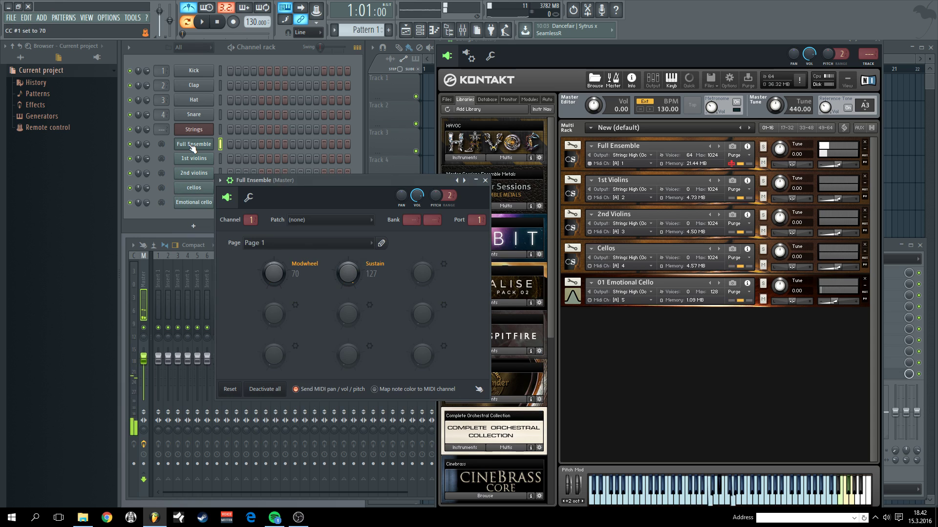
# Step: Compare the Emotional cello and Full Ensemble channels, then close the Full Ensemble window
pyautogui.click(195, 204)
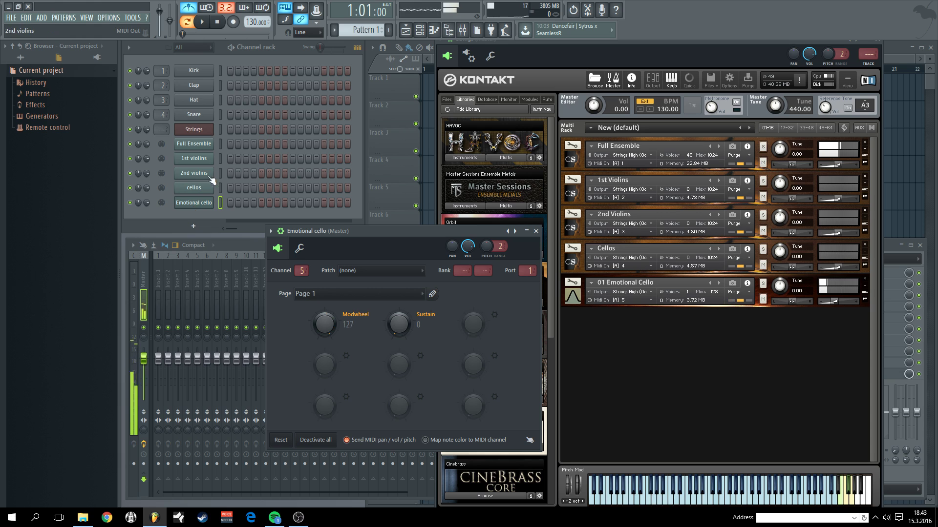
pyautogui.click(199, 147)
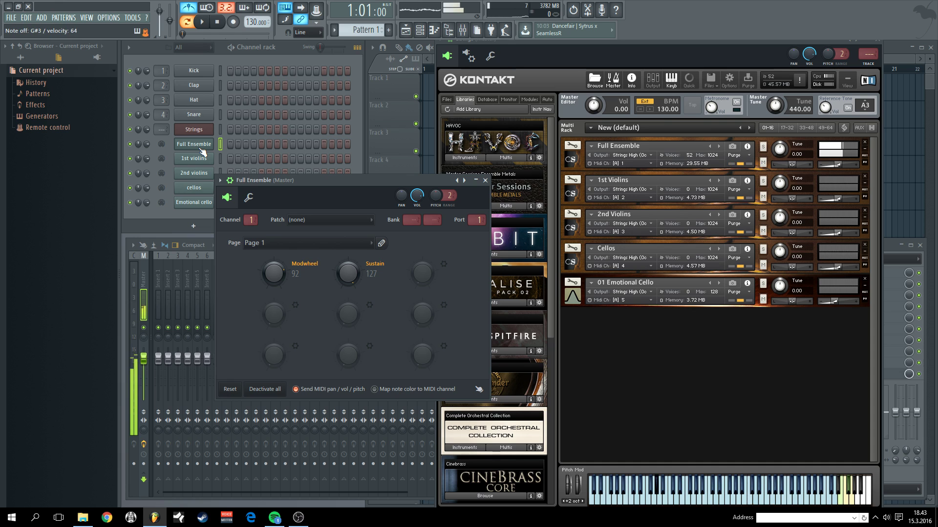
pyautogui.click(191, 203)
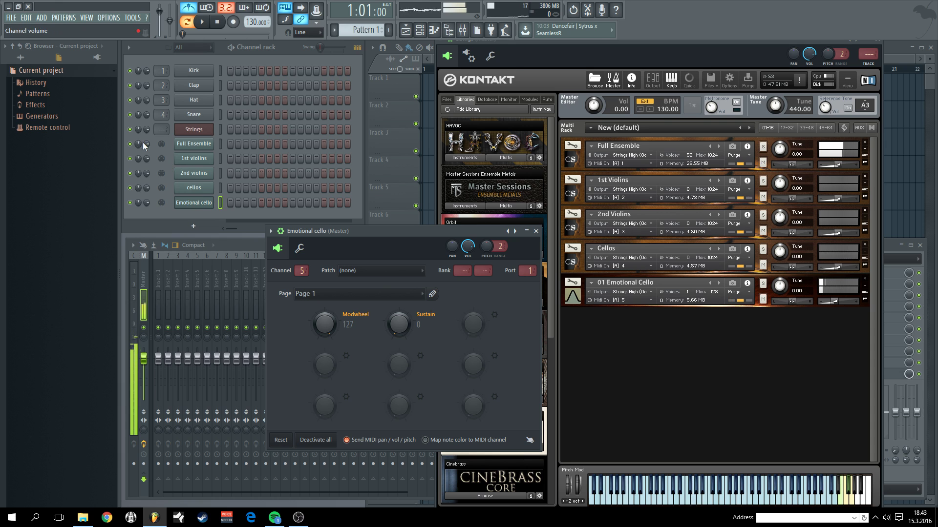
pyautogui.click(199, 204)
pyautogui.click(199, 205)
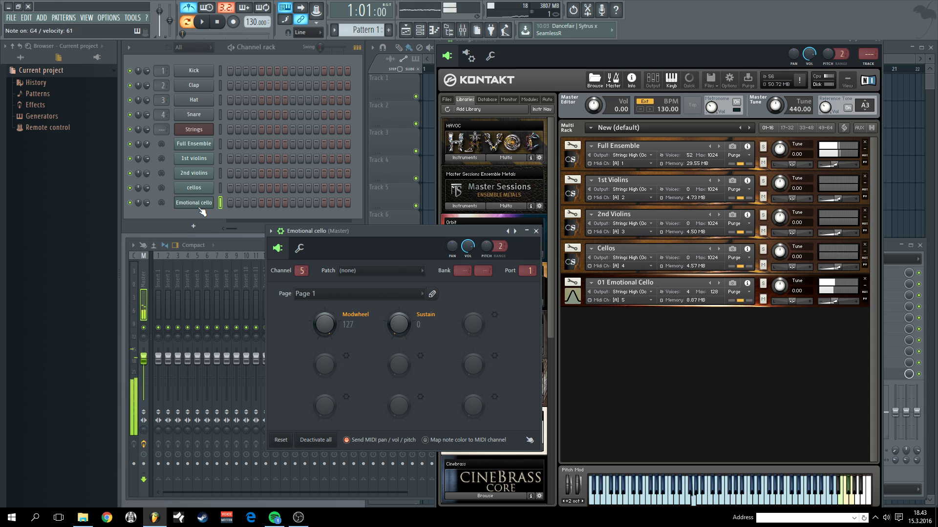
pyautogui.click(194, 144)
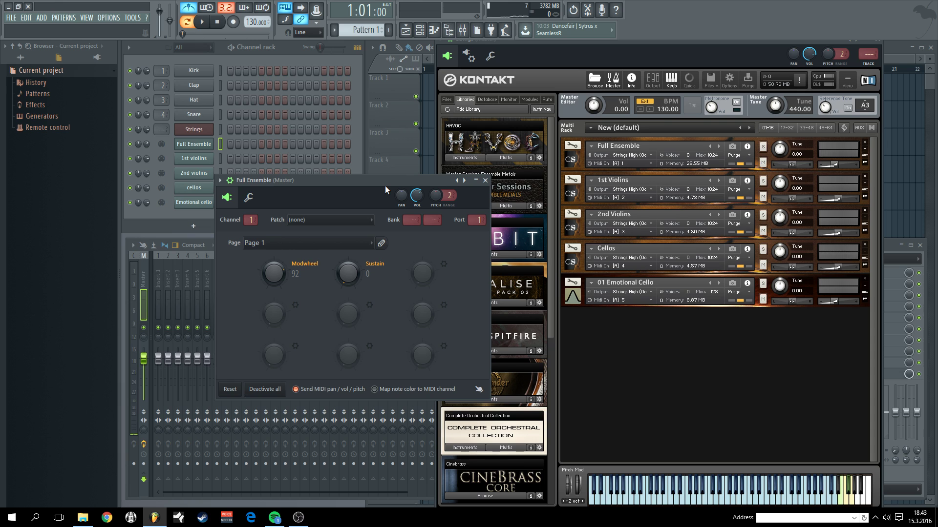
pyautogui.click(485, 180)
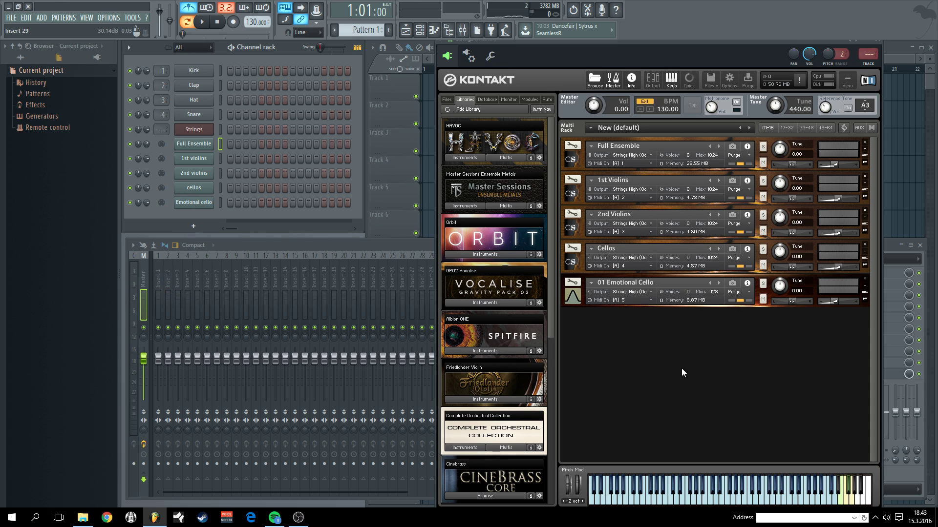
# Step: Reveal Kontakt's eight outputs (Strings, Legato, Strings, st.4, aux 1–4) in the Outputs panel
pyautogui.click(468, 57)
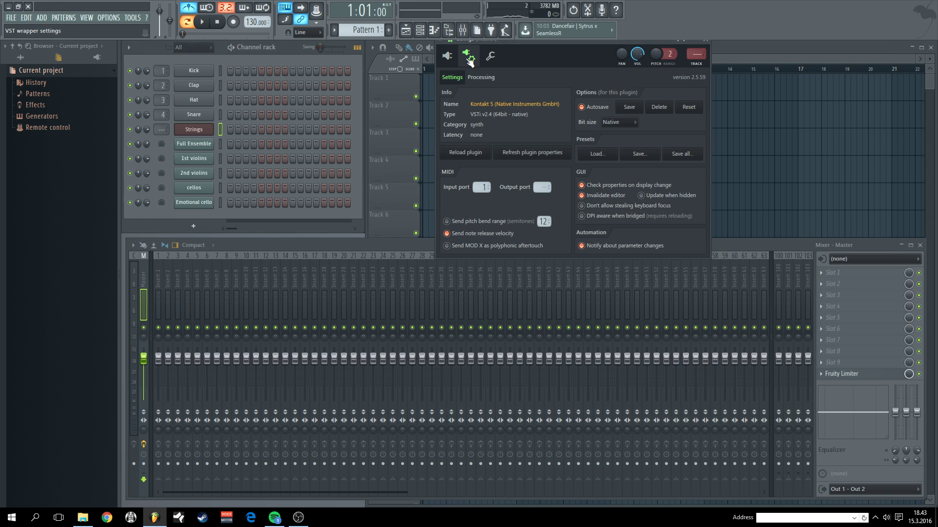
pyautogui.click(446, 56)
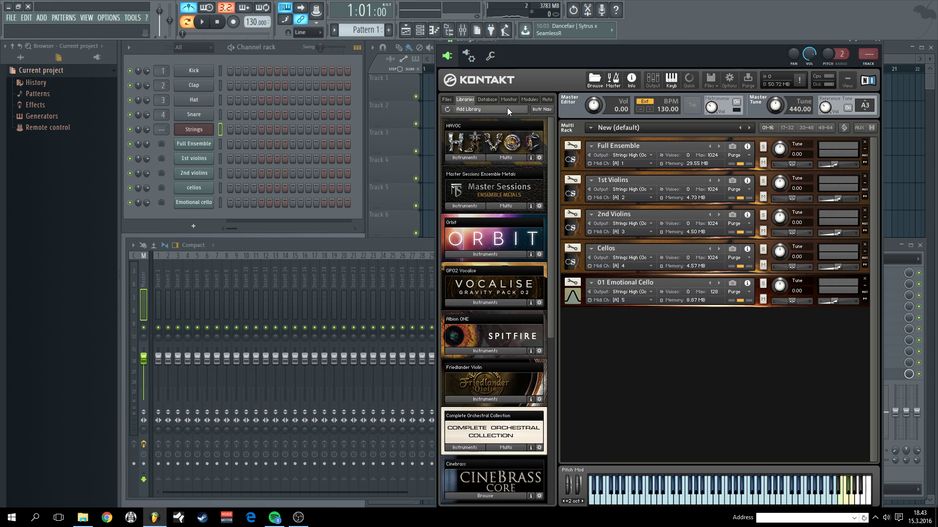
pyautogui.scroll(-1, 623, 197)
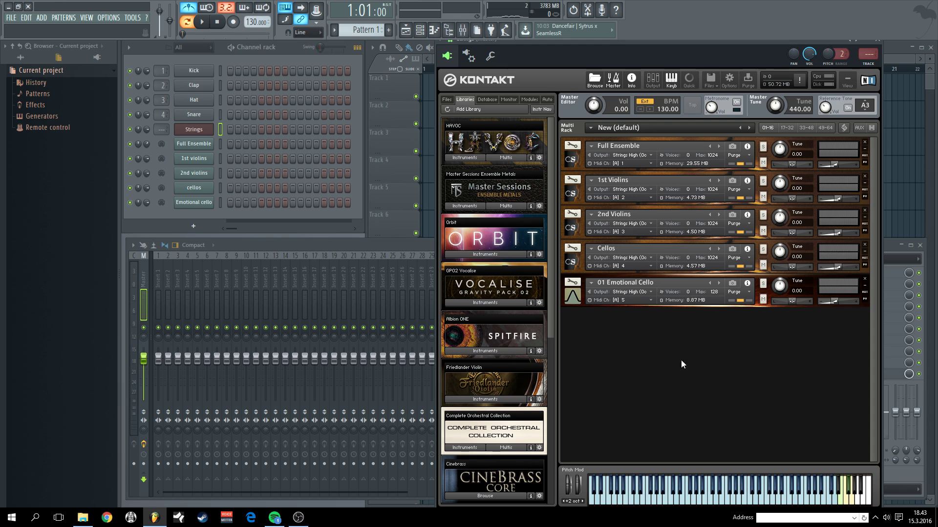
pyautogui.click(654, 79)
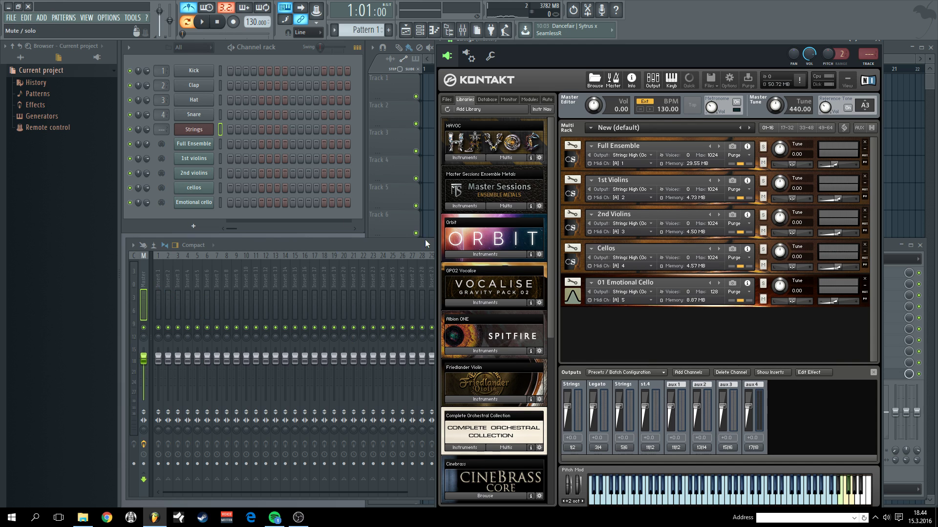
# Step: Inspect the wrapper's Processing connections, then return to the Kontakt editor
pyautogui.click(473, 58)
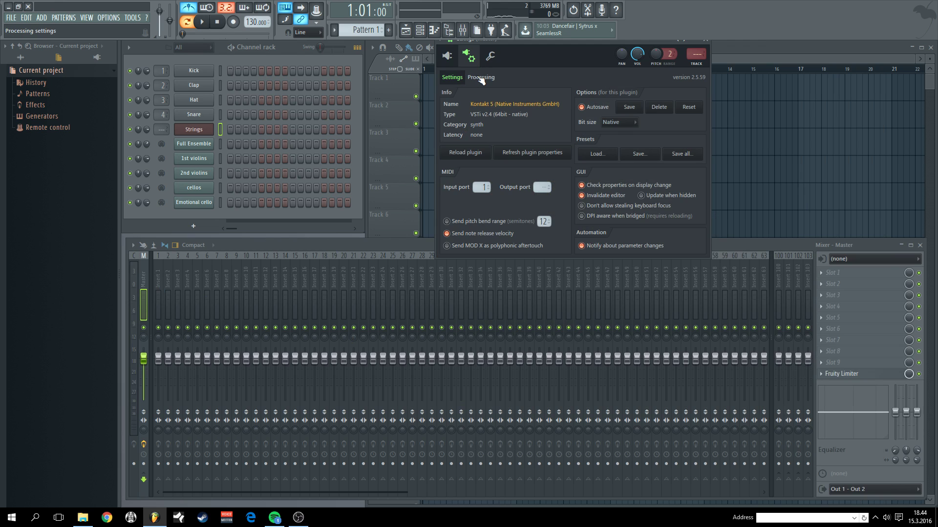
pyautogui.click(481, 78)
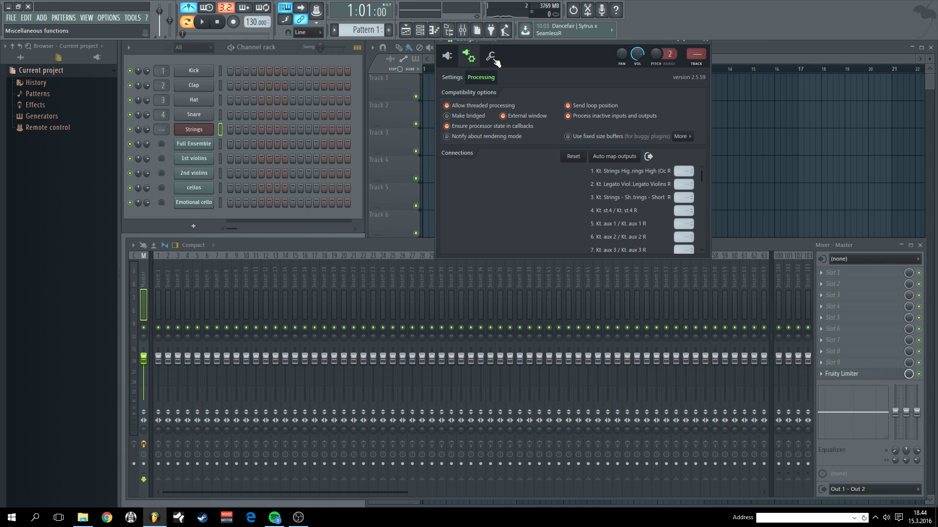
pyautogui.moveTo(519, 44); pyautogui.dragTo(528, 61)
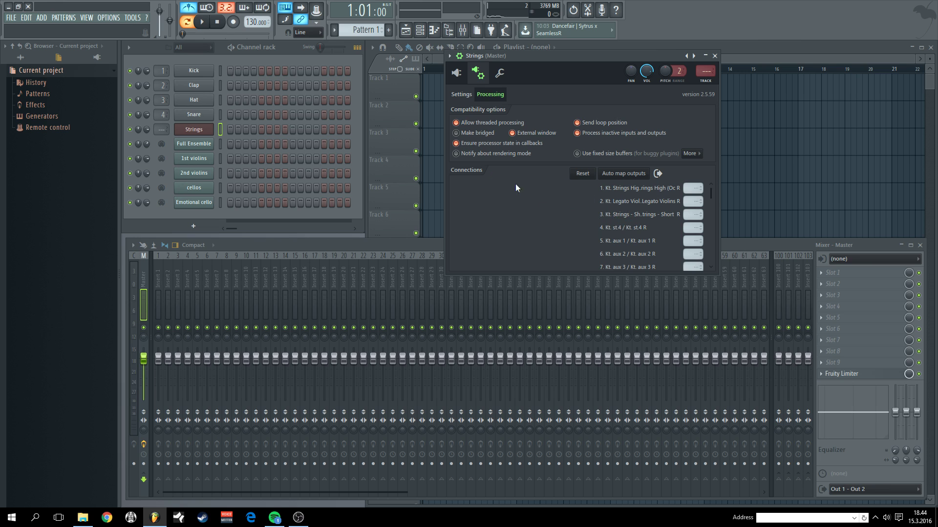
pyautogui.click(457, 74)
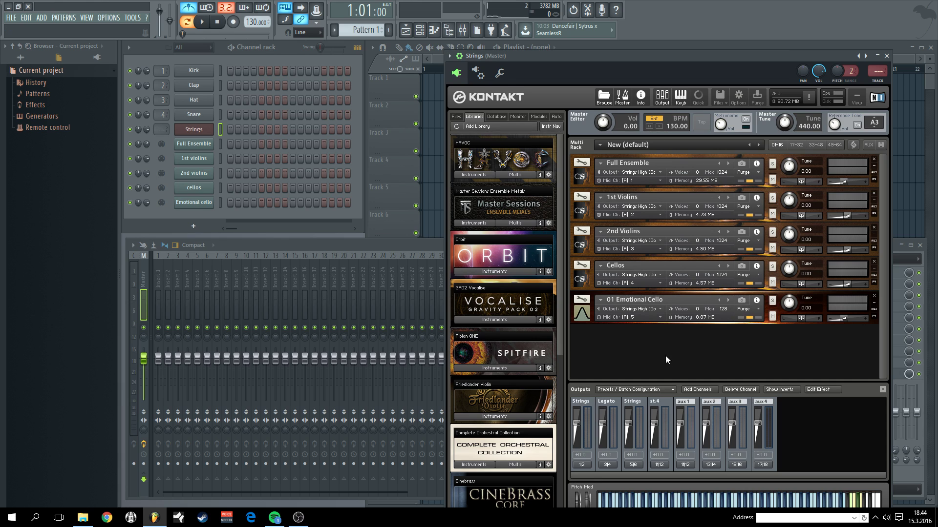
# Step: Batch-rebuild Kontakt outputs per instrument (FullEns, 1st Viol, 2nd Vio, Cellos, 01Emo), then open wrapper settings
pyautogui.click(624, 392)
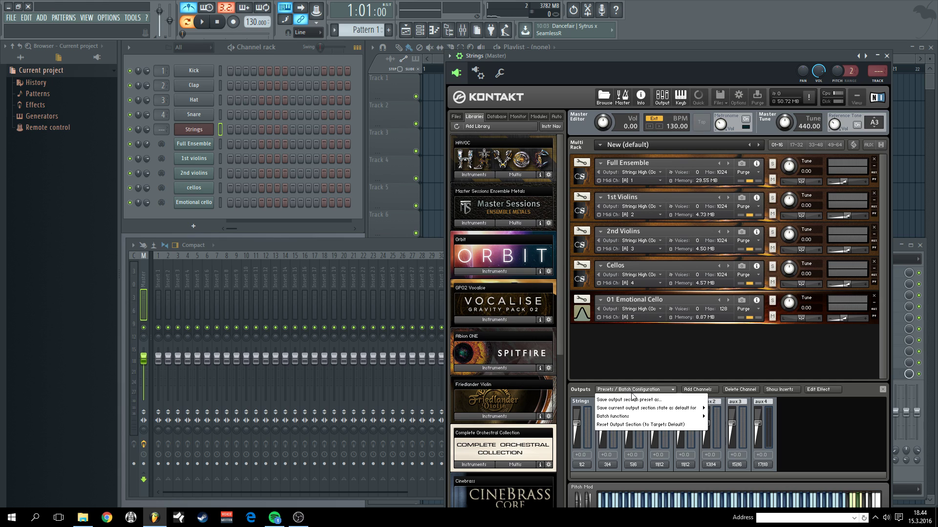
pyautogui.moveTo(615, 417)
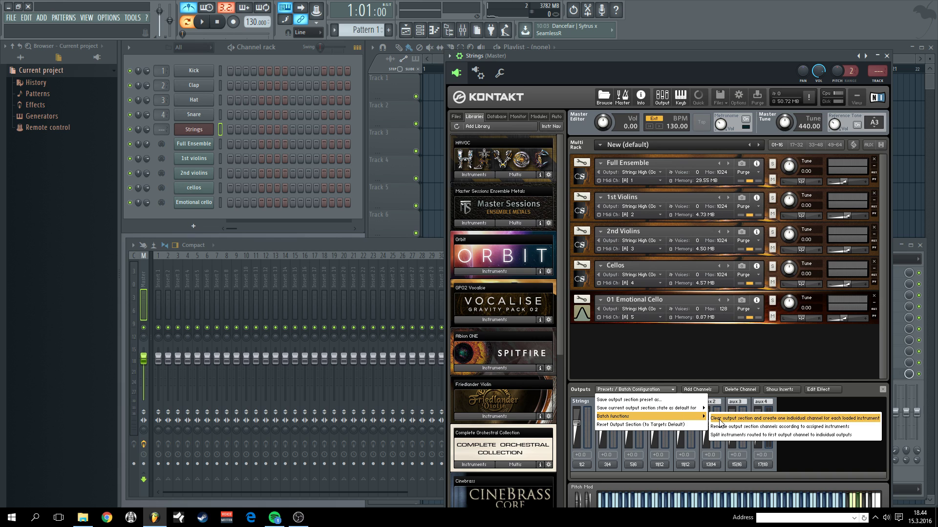
pyautogui.click(734, 423)
pyautogui.click(513, 295)
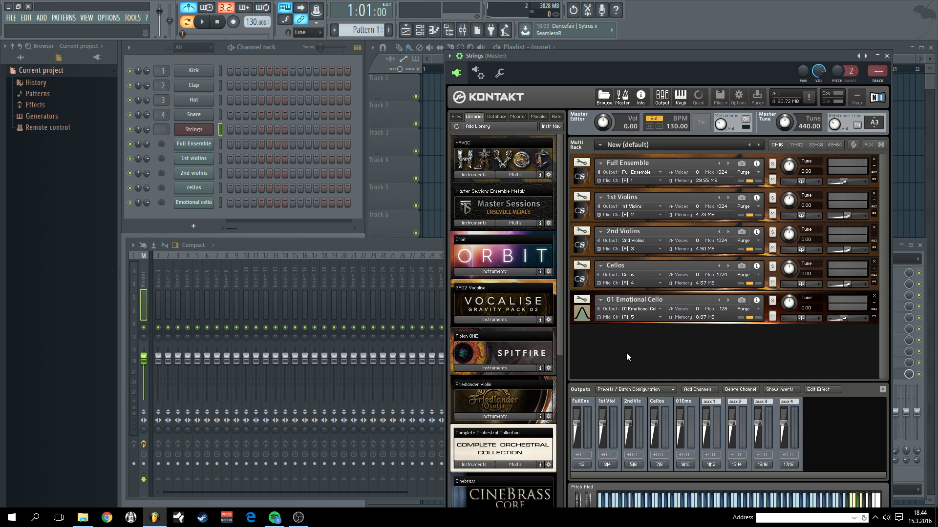
pyautogui.click(480, 74)
pyautogui.click(461, 94)
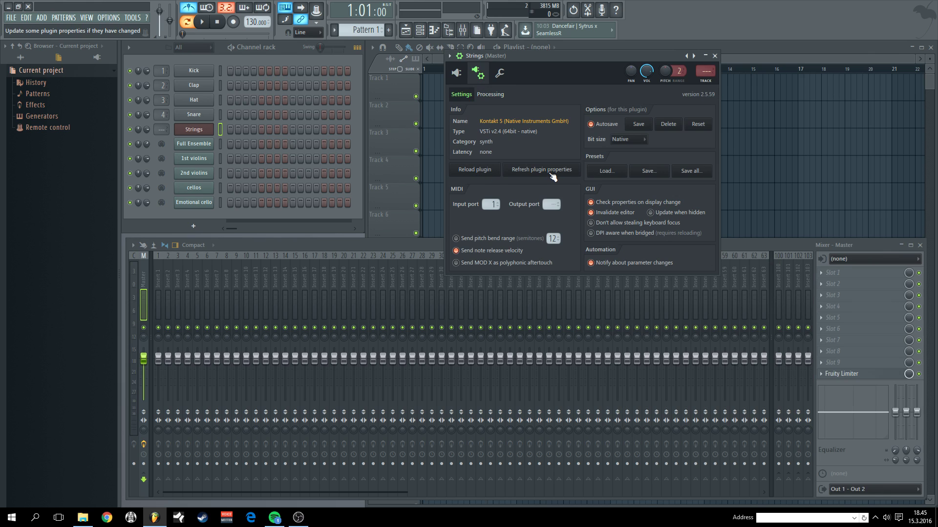
# Step: Refresh the wrapper properties and view Connections for Full Ensemble through Emotional Cello outputs
pyautogui.click(456, 74)
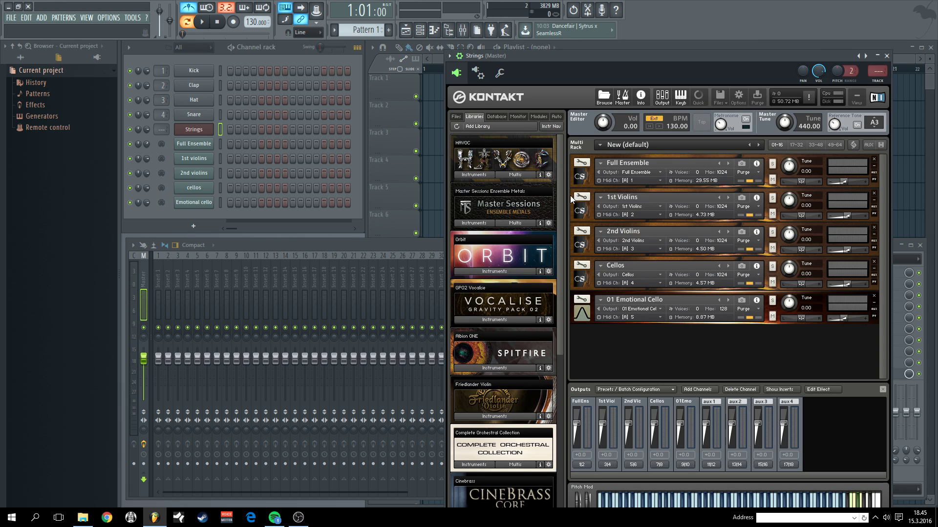
pyautogui.click(478, 73)
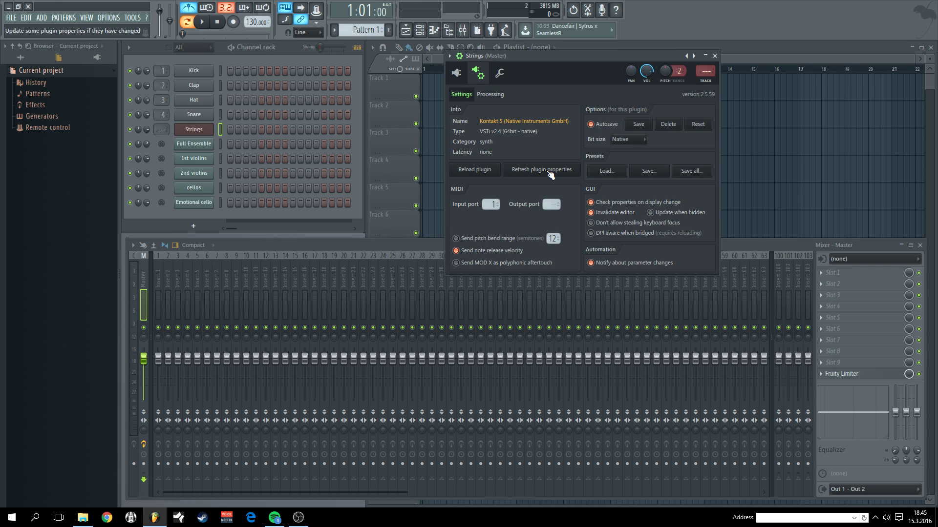
pyautogui.click(543, 170)
pyautogui.click(537, 169)
pyautogui.click(490, 95)
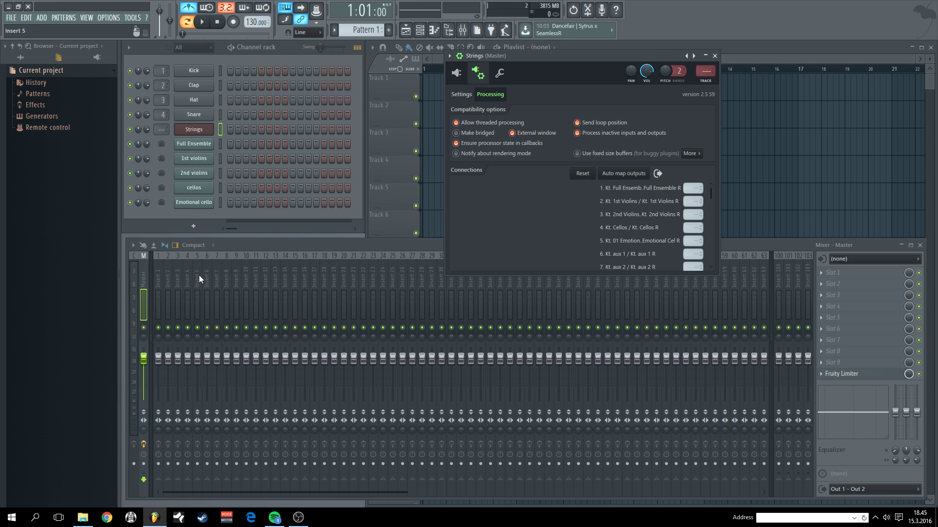
# Step: Set Kontakt output mixer track numbers and auto-map them, sending Full Ensemble to track 6
pyautogui.click(691, 189)
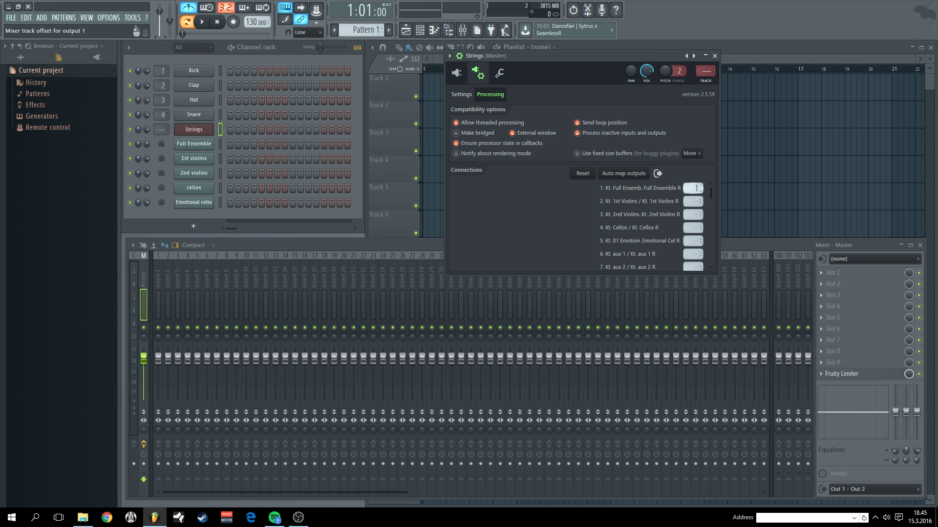
pyautogui.click(693, 201)
pyautogui.scroll(1, 690, 205)
pyautogui.moveTo(690, 204)
pyautogui.mouseDown()
pyautogui.moveTo(690, 219)
pyautogui.moveTo(689, 189)
pyautogui.mouseUp()
pyautogui.click(658, 174)
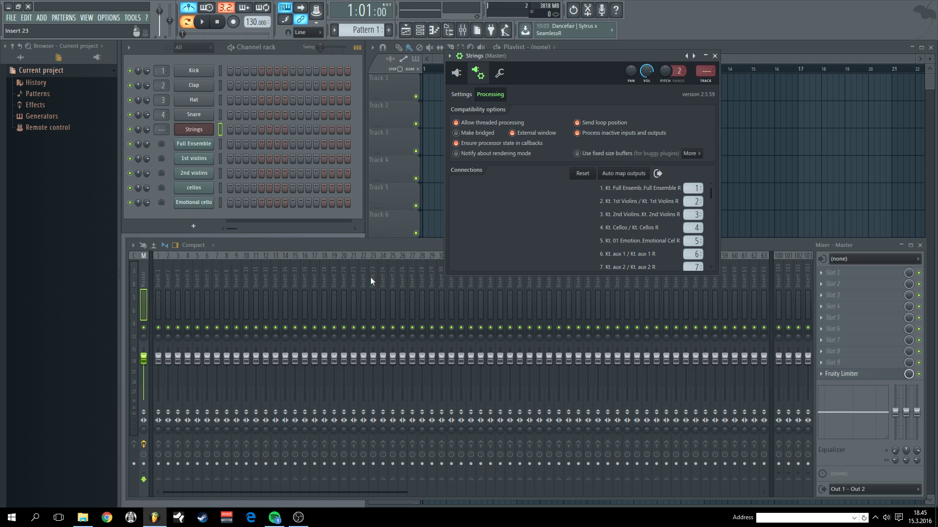
# Step: Preview the Kontakt editor and check the Full Ensemble and 1st violins MIDI Out channels
pyautogui.click(457, 74)
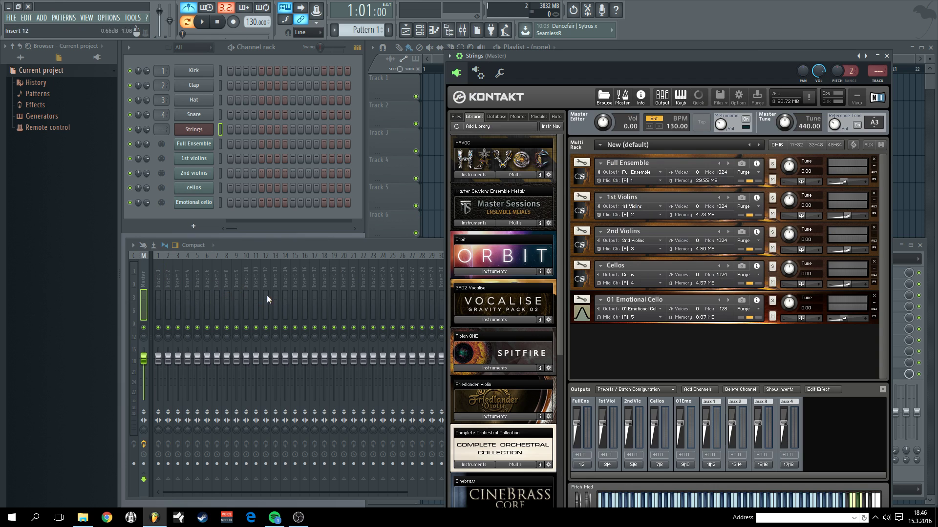
pyautogui.click(477, 73)
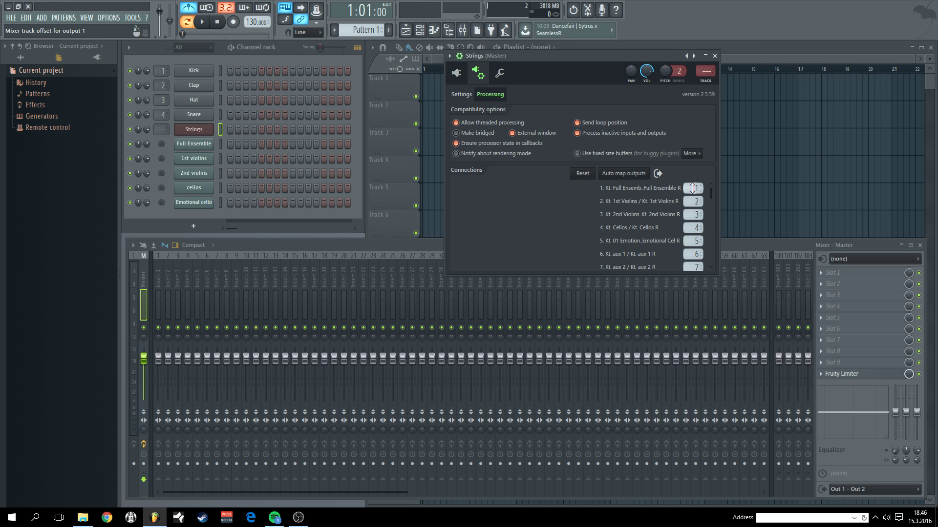
pyautogui.click(204, 146)
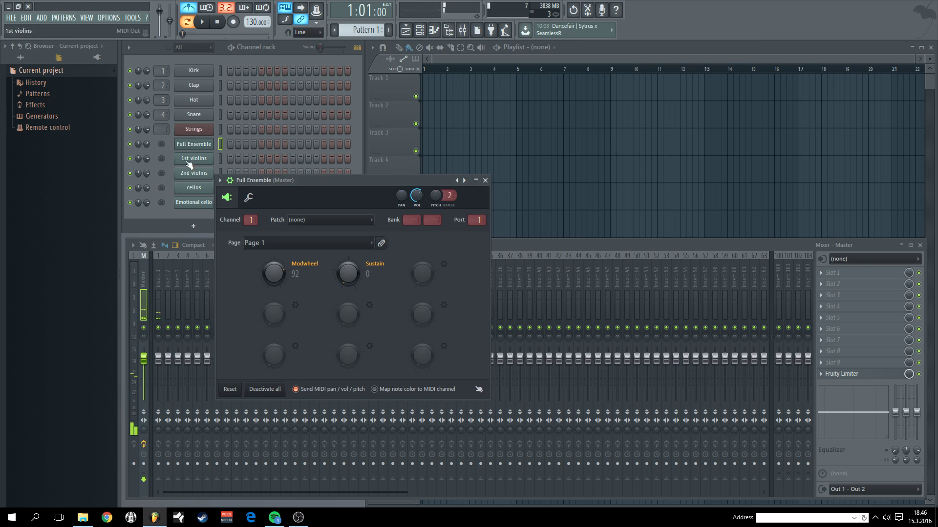
pyautogui.click(192, 159)
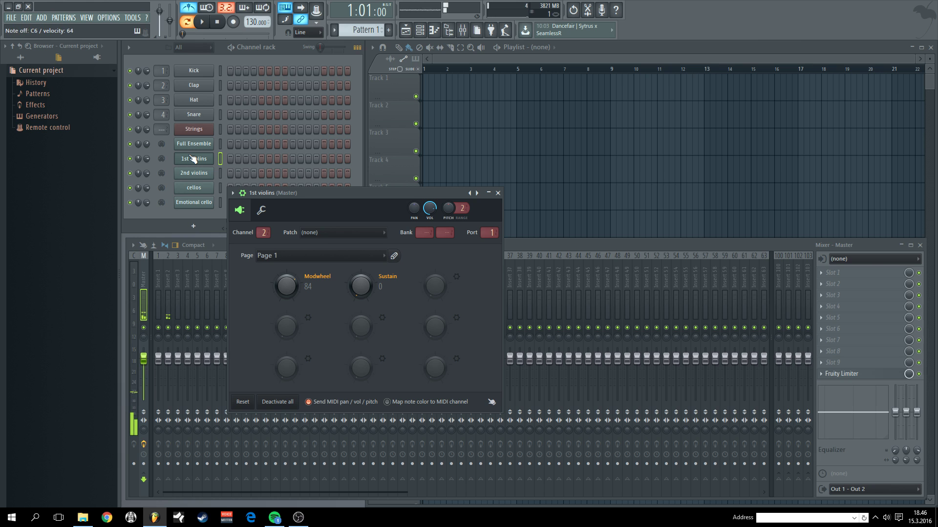
pyautogui.click(194, 129)
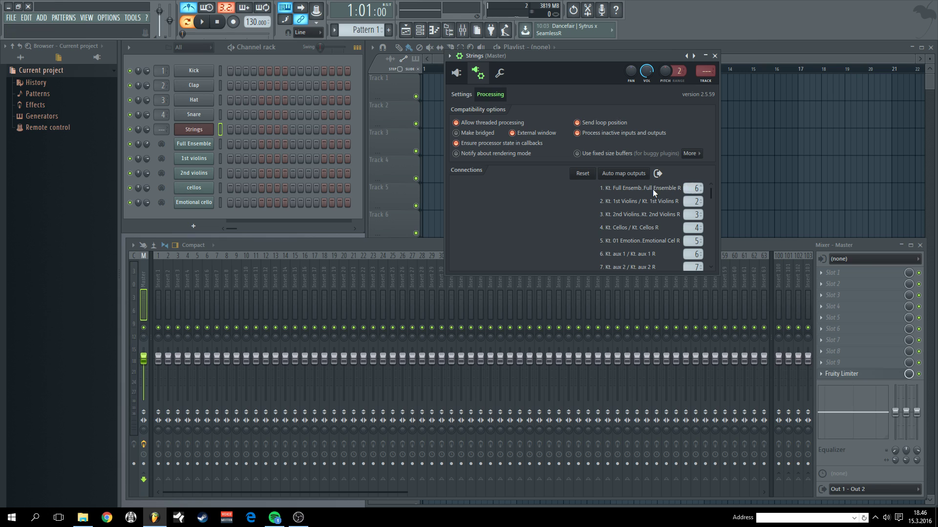
# Step: Re-run output auto-mapping and check Full Ensemble's MIDI Out on mixer insert 6
pyautogui.click(623, 173)
pyautogui.click(194, 145)
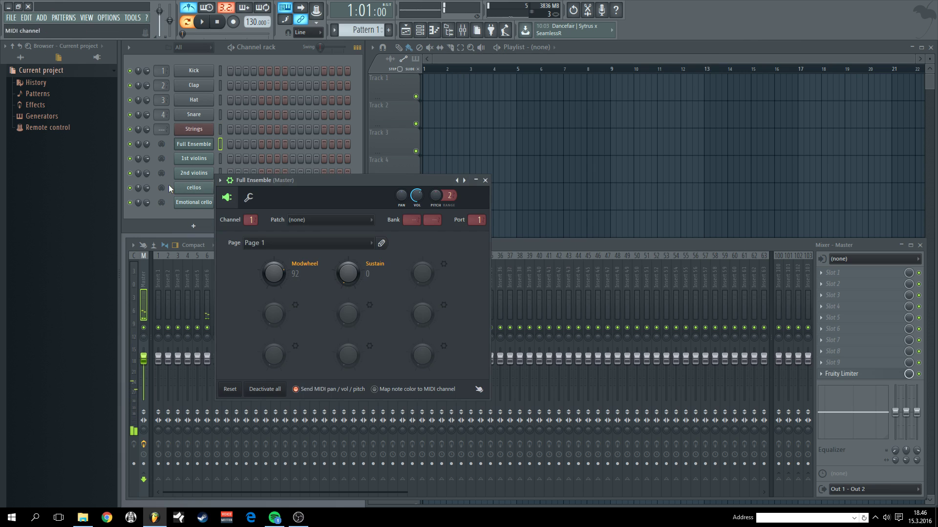
pyautogui.click(207, 284)
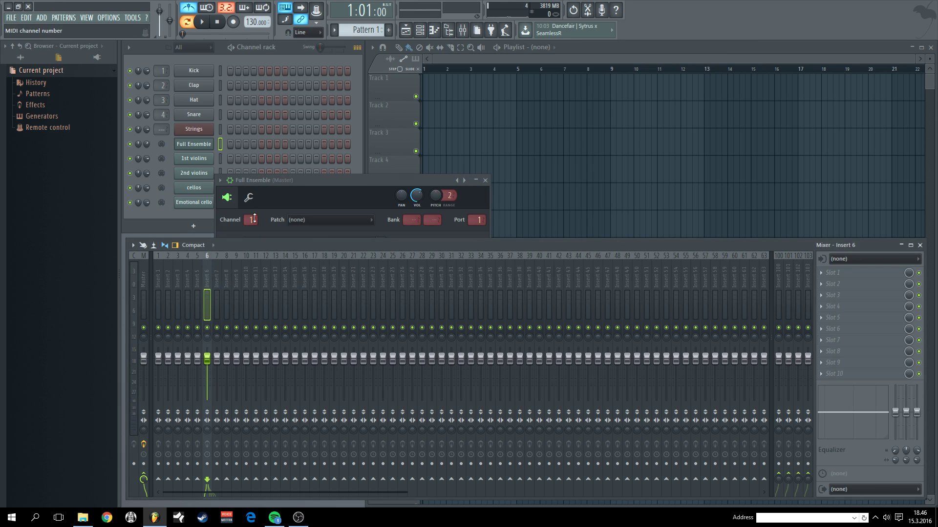
# Step: Lower output 1's track number and auto-map so outputs 1–7 feed mixer tracks 1–7
pyautogui.click(205, 131)
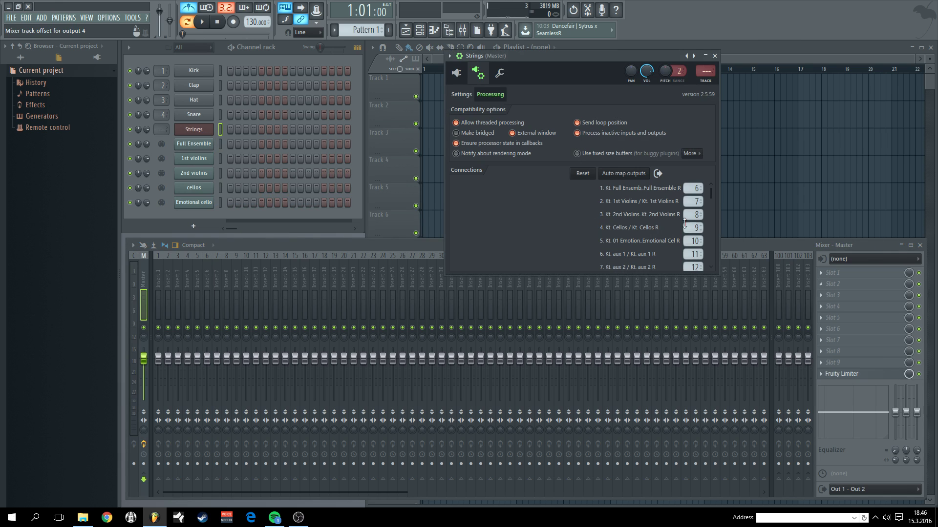
pyautogui.moveTo(694, 188); pyautogui.dragTo(694, 195)
pyautogui.click(608, 175)
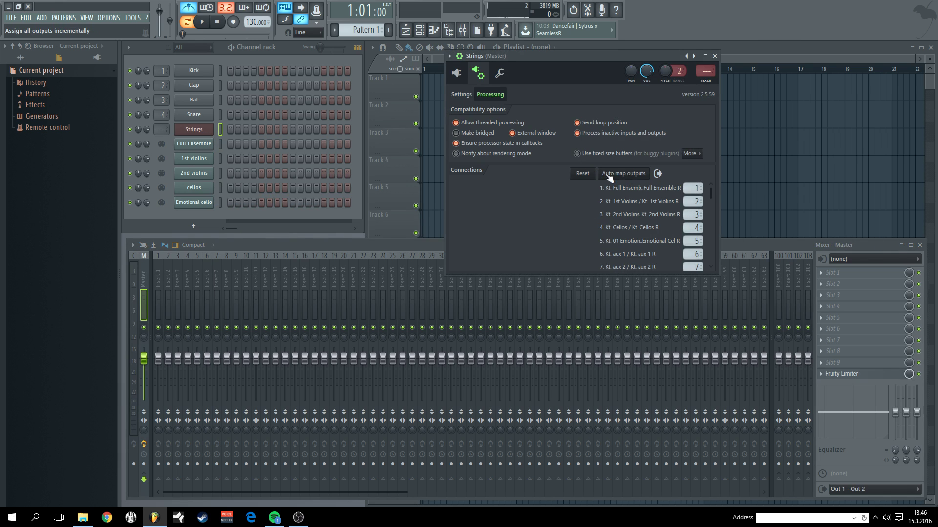
pyautogui.click(191, 144)
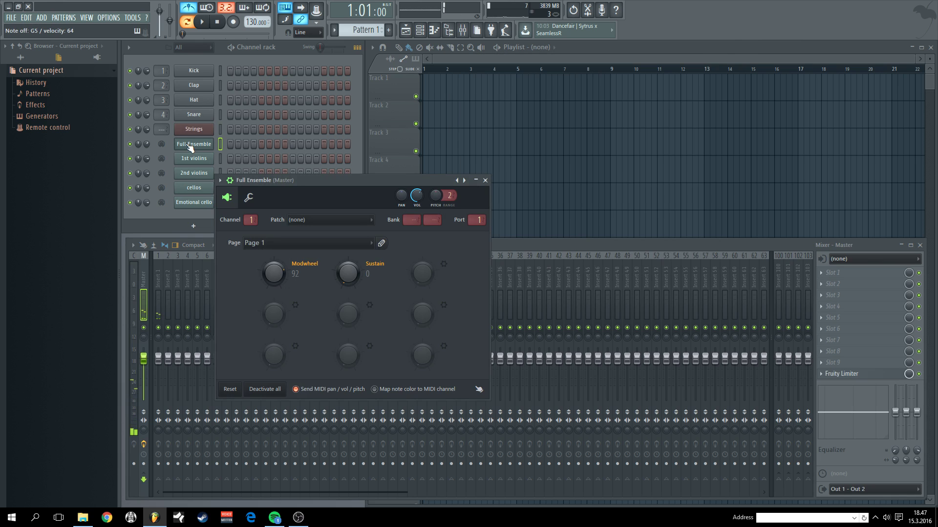
# Step: Play cellos and Full Ensemble notes, adjusting the insert 4 and insert 1 faders
pyautogui.moveTo(308, 181); pyautogui.dragTo(560, 117)
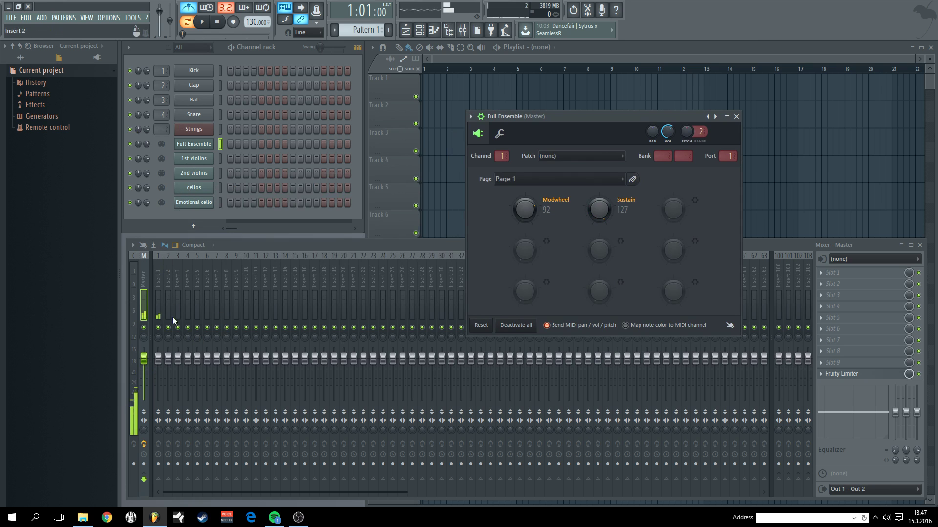
pyautogui.click(157, 305)
pyautogui.click(210, 189)
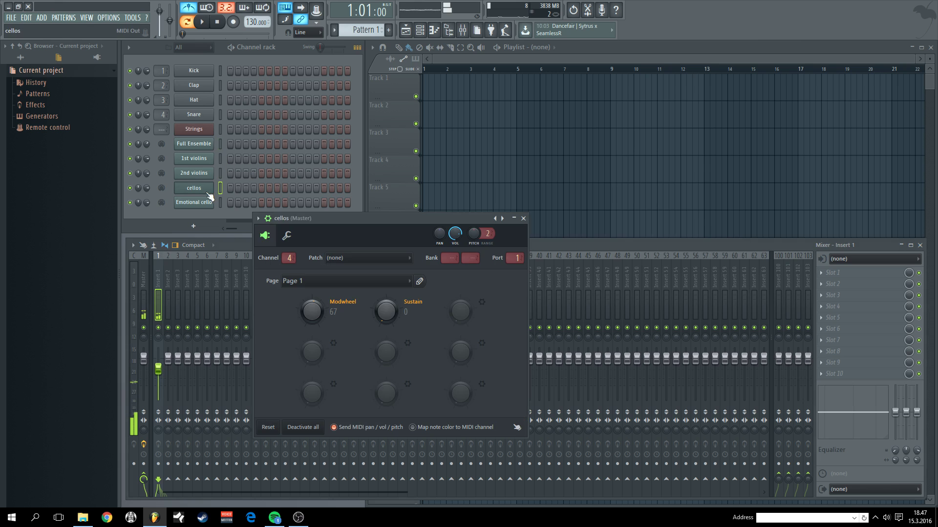
pyautogui.moveTo(187, 358); pyautogui.dragTo(188, 355)
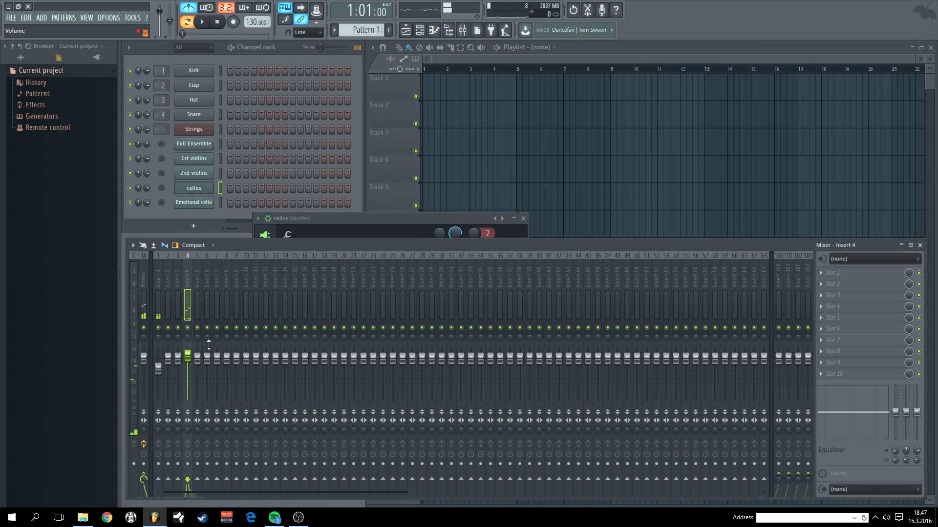
pyautogui.click(204, 144)
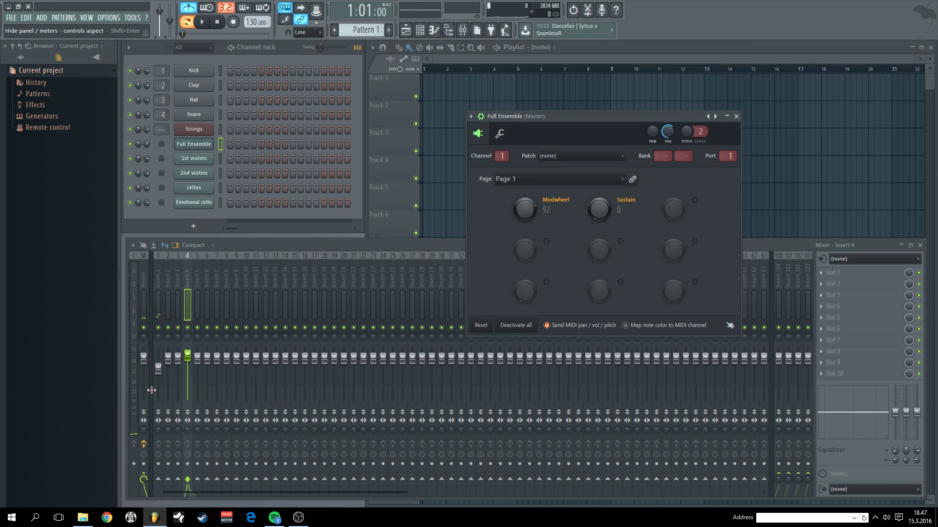
pyautogui.click(191, 365)
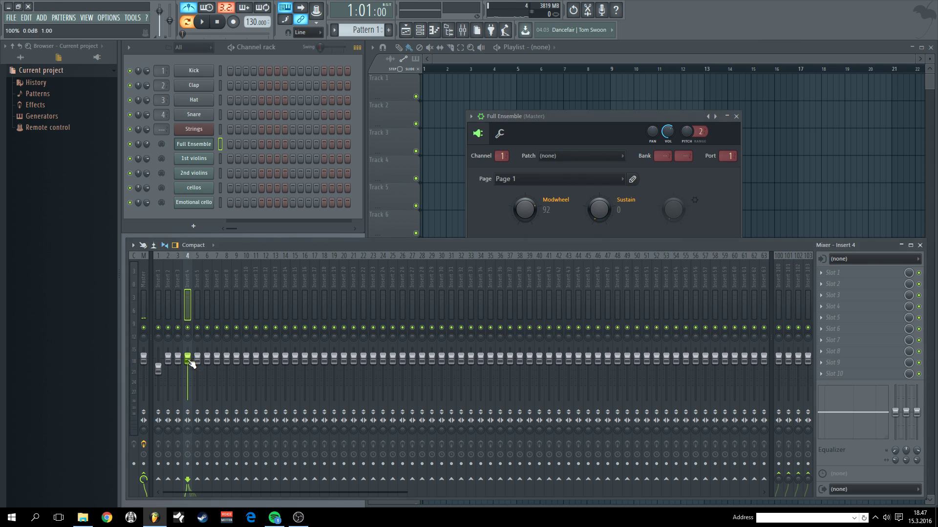
pyautogui.moveTo(161, 369); pyautogui.dragTo(163, 366)
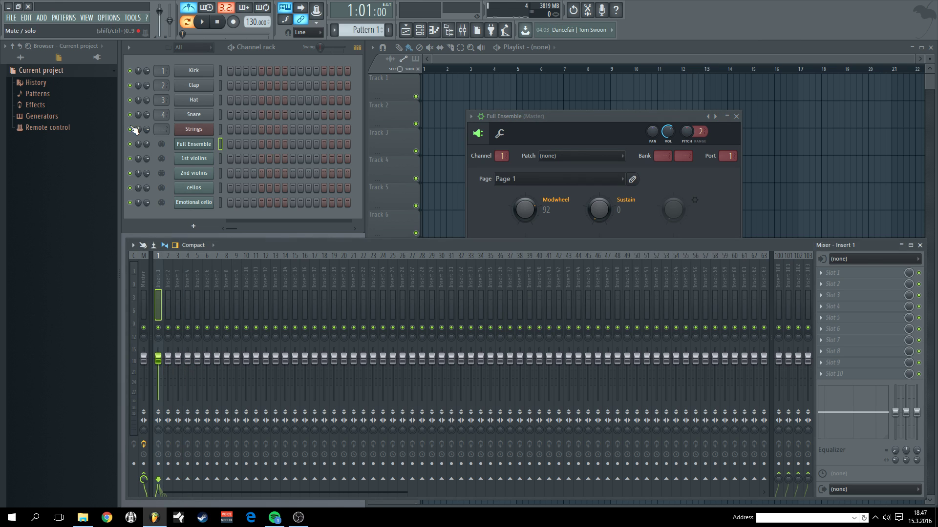
# Step: Dismiss the FILE menu and close the Full Ensemble MIDI Out window
pyautogui.click(12, 17)
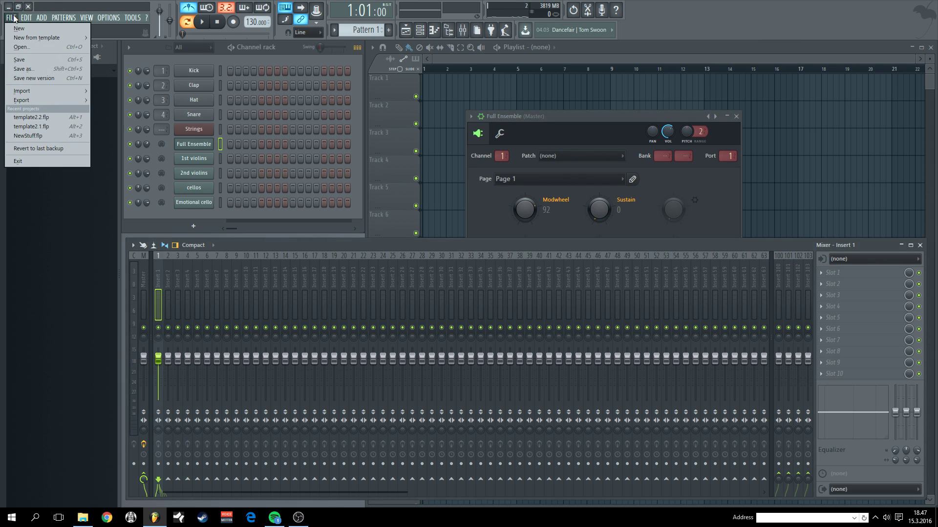
pyautogui.click(15, 18)
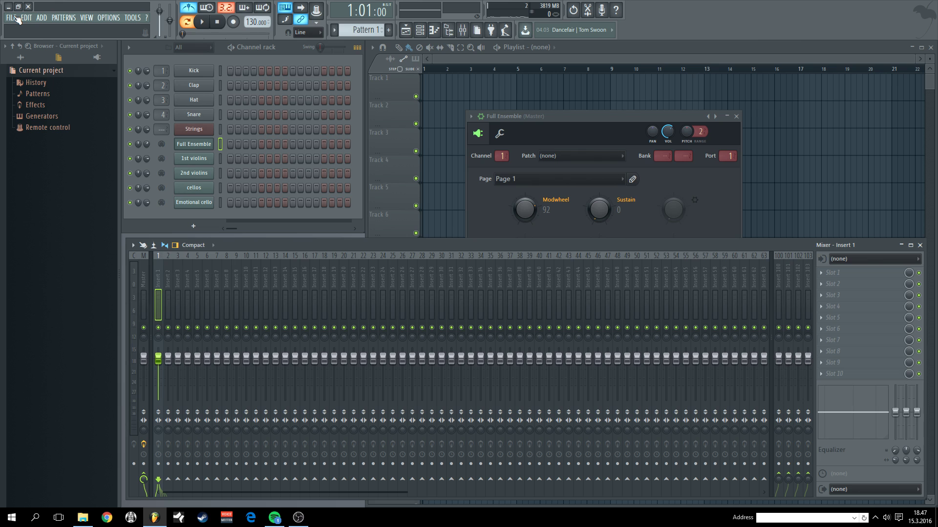
pyautogui.click(603, 116)
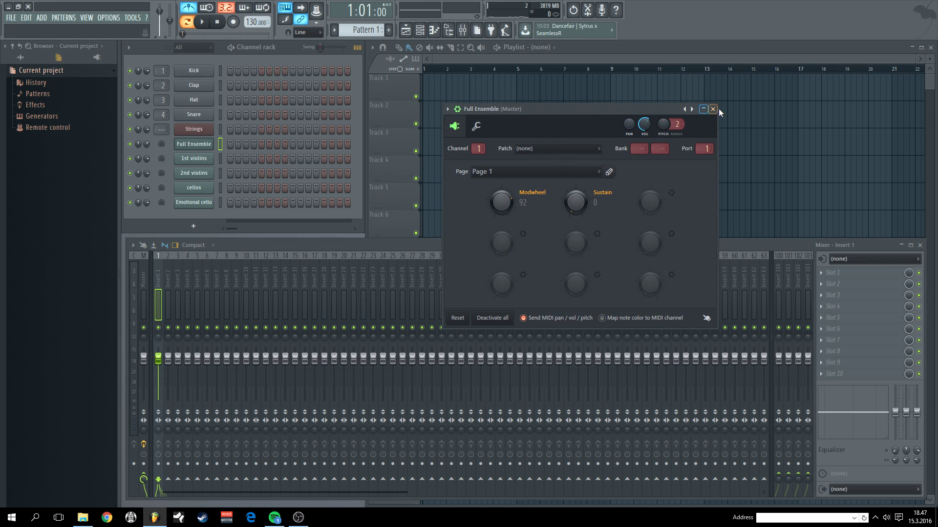
pyautogui.click(713, 109)
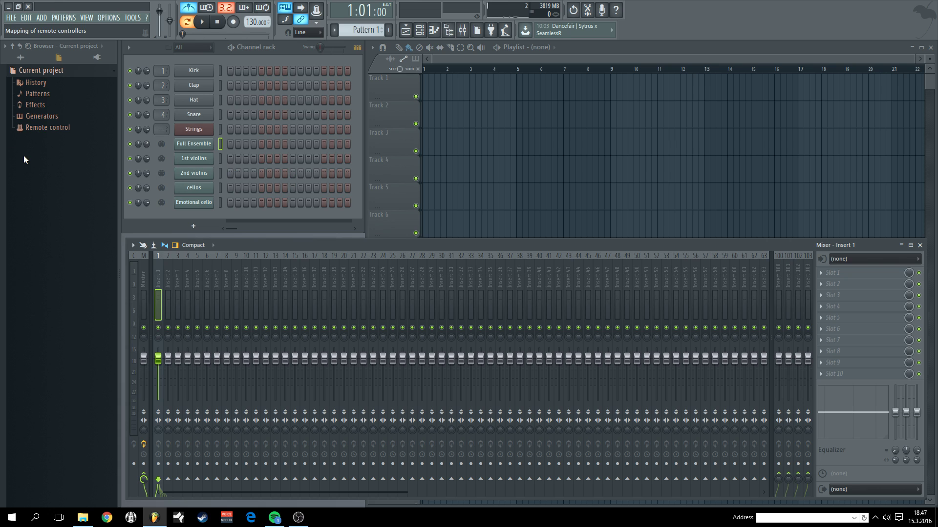
# Step: Show the Strings Kontakt rack with Full Ensemble through 01 Emotional Cello on channels 1–5
pyautogui.click(206, 130)
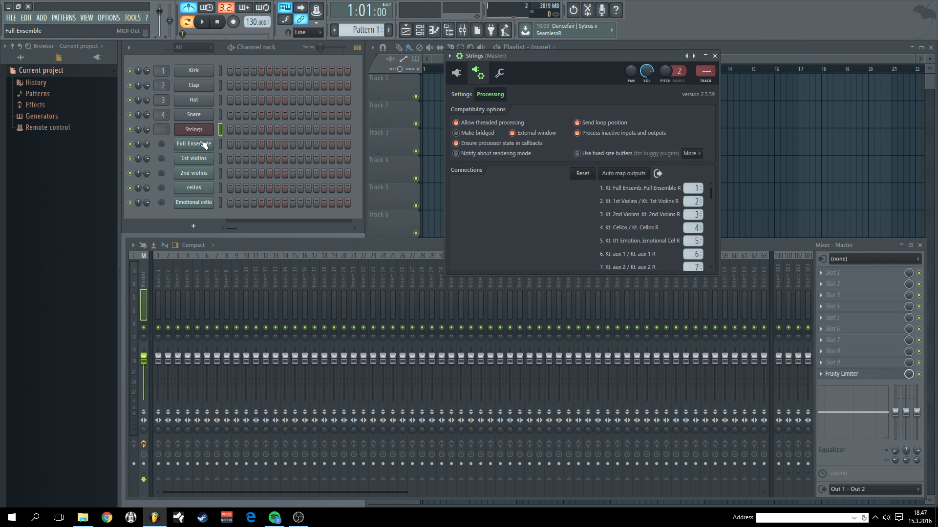
pyautogui.click(461, 94)
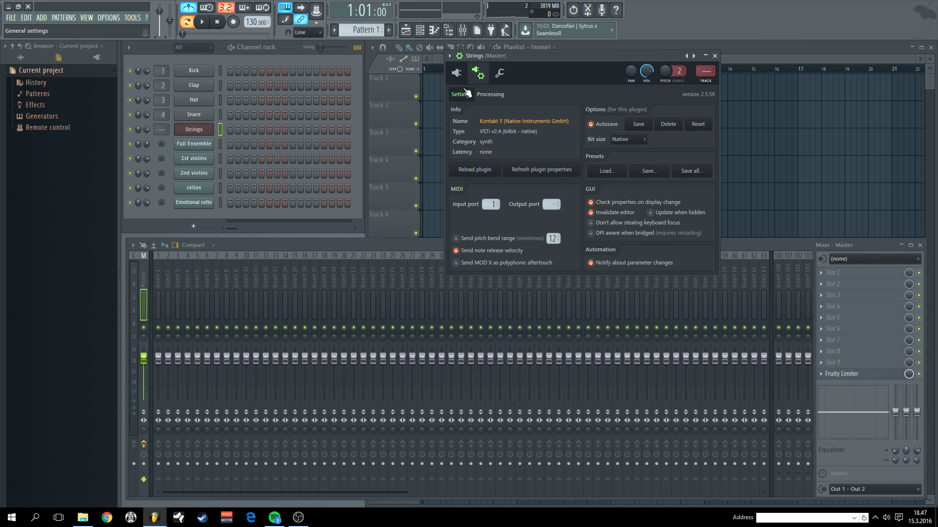
pyautogui.click(464, 76)
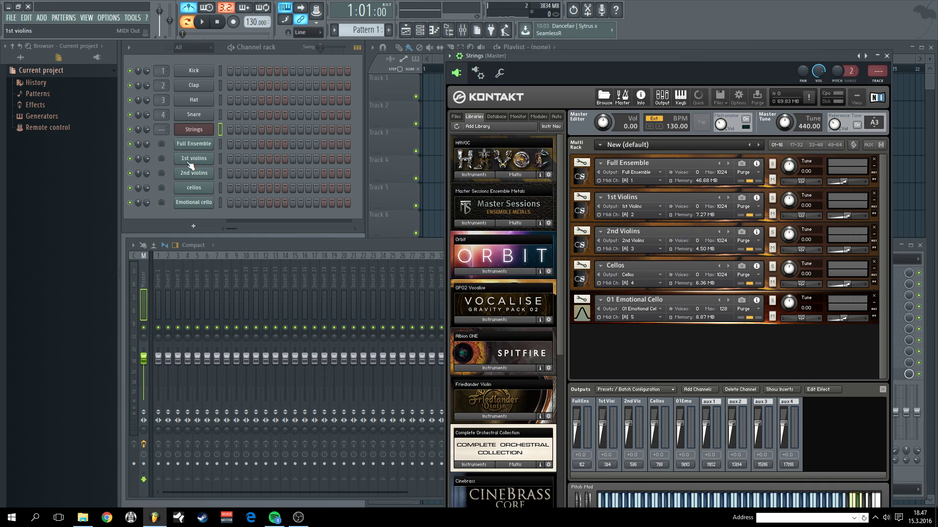